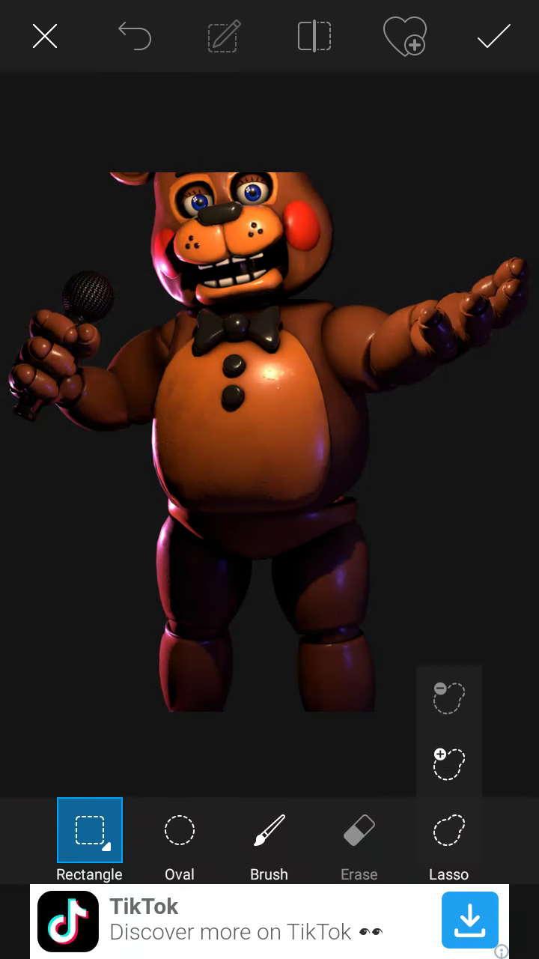
Lasso-cut away both of Freddy's forearms, including the hand holding the microphone
click(450, 756)
scroll(375, 337, up, 5)
scroll(299, 412, up, 3)
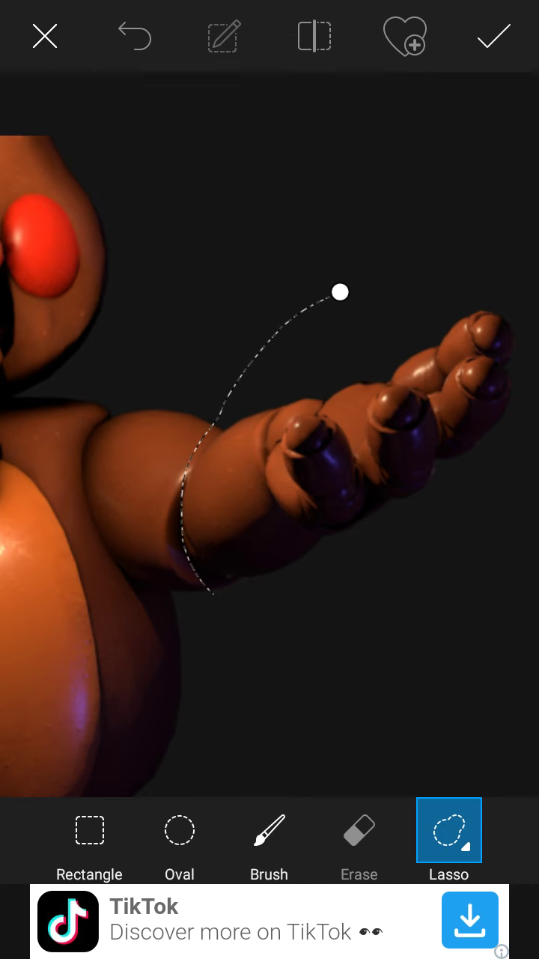
drag(339, 292, 457, 251)
click(52, 120)
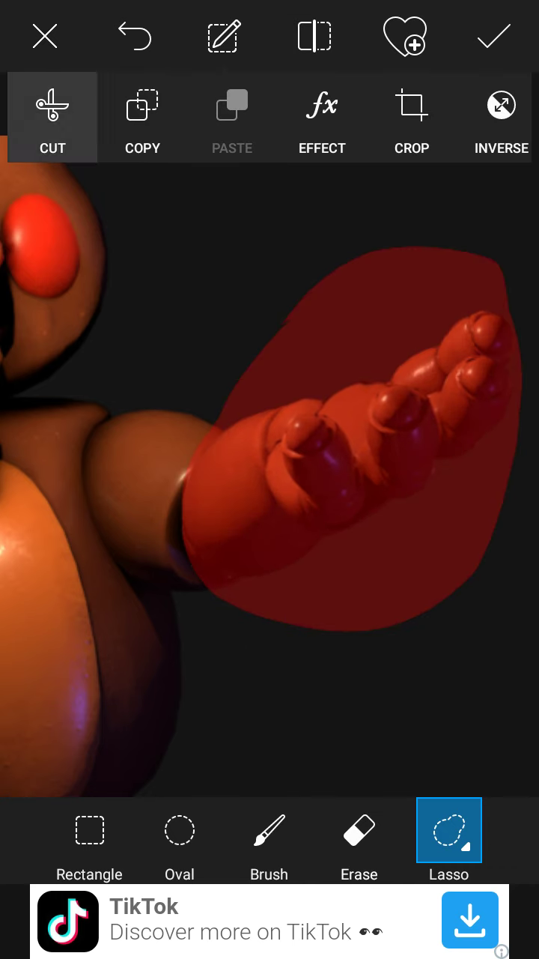
scroll(270, 449, down, 5)
scroll(270, 449, up, 5)
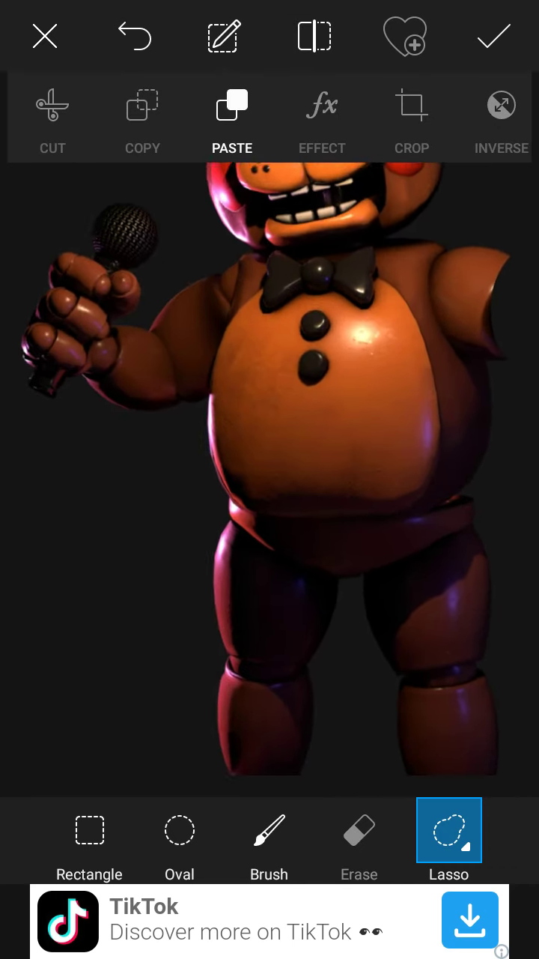
scroll(337, 412, up, 3)
scroll(262, 449, up, 3)
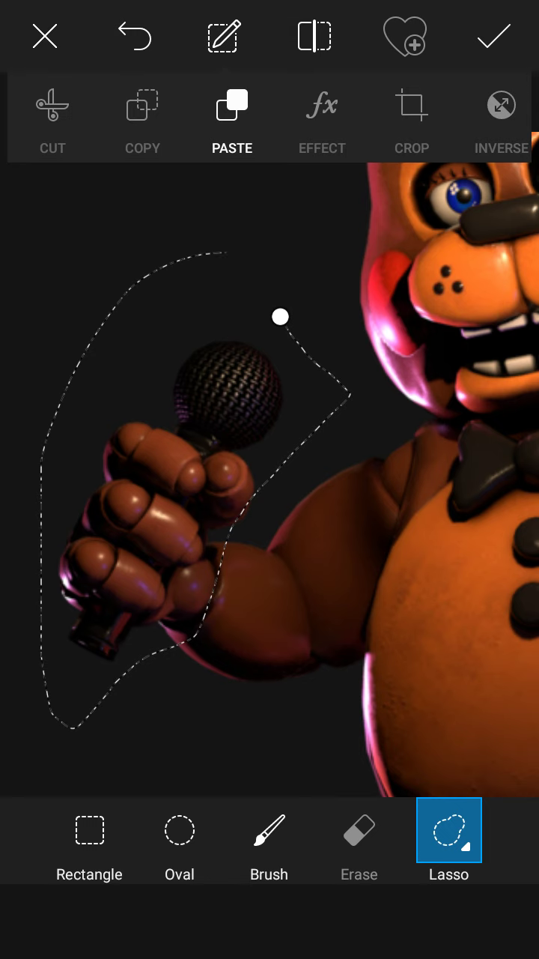
click(280, 318)
click(52, 120)
scroll(299, 450, down, 4)
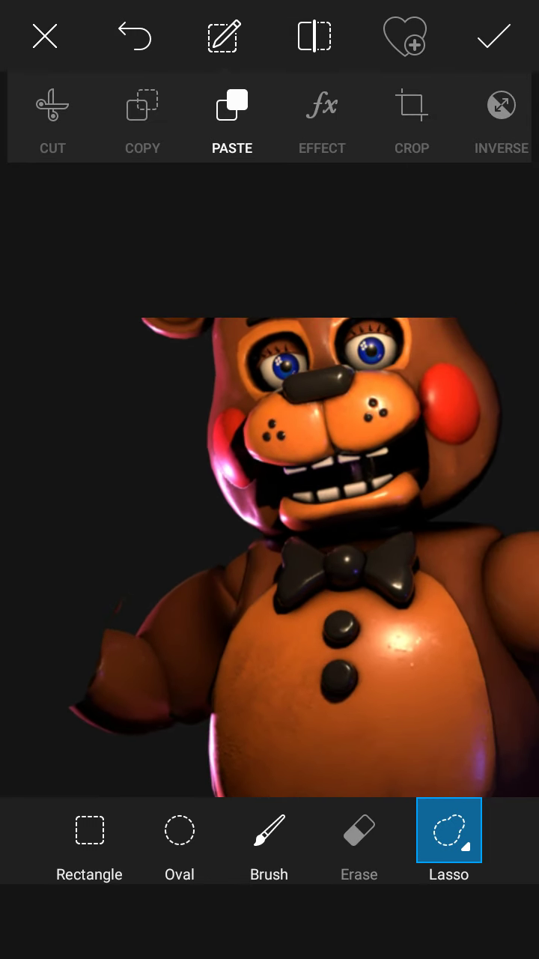
scroll(300, 449, up, 3)
scroll(285, 449, up, 3)
scroll(269, 412, up, 2)
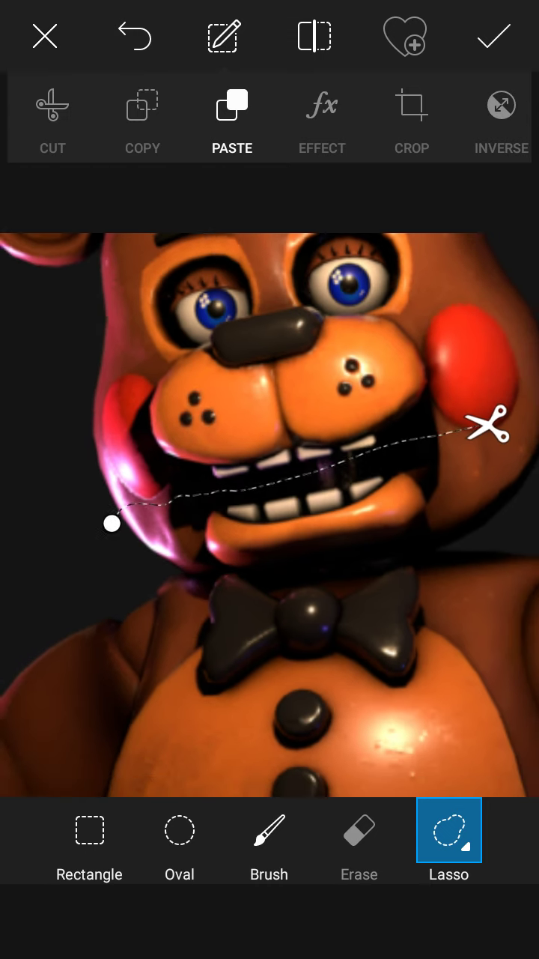
Cut a strip out through Freddy's mouth and apply the cuts
drag(300, 374, 173, 420)
drag(461, 435, 453, 524)
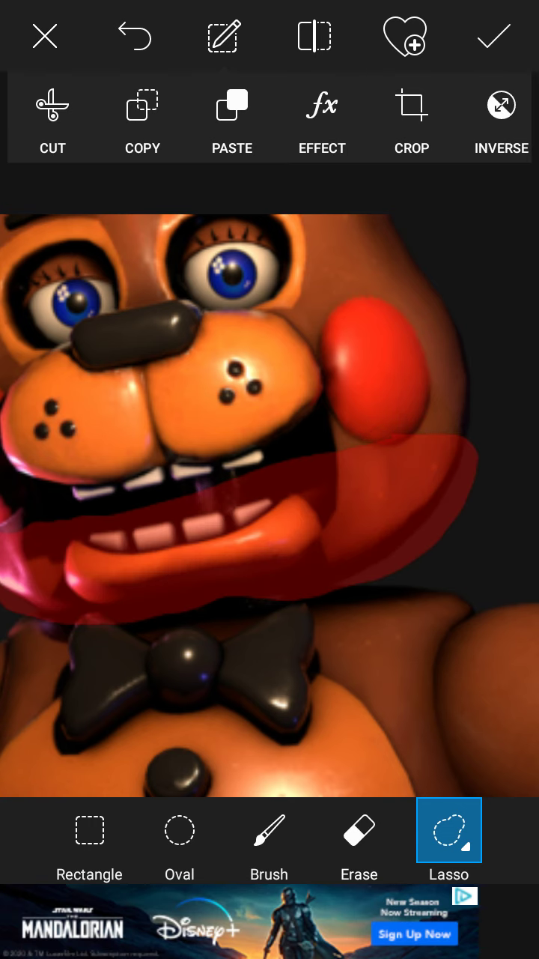
scroll(270, 449, down, 3)
scroll(270, 449, down, 2)
click(53, 120)
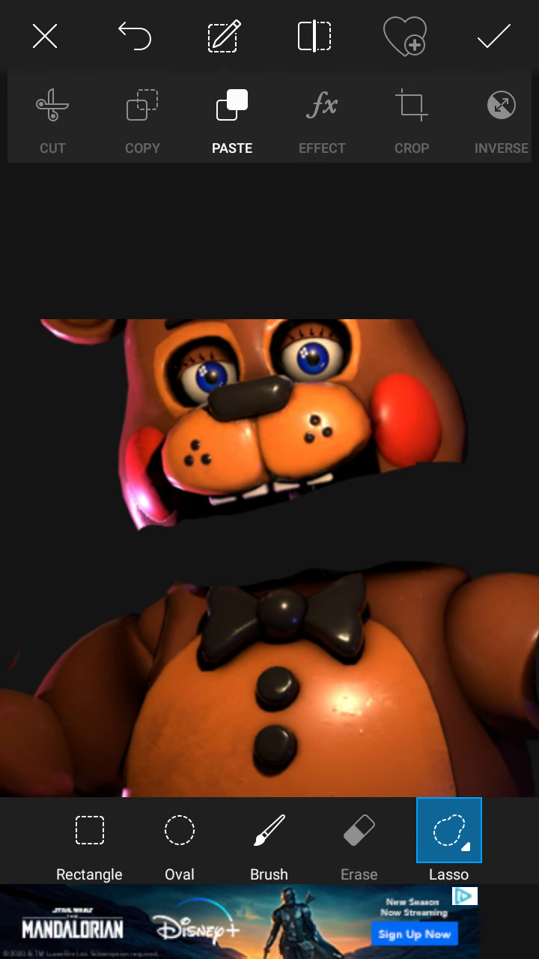
click(493, 36)
click(144, 832)
Add the endoskeleton photo onto the Freddy image
drag(149, 832, 375, 832)
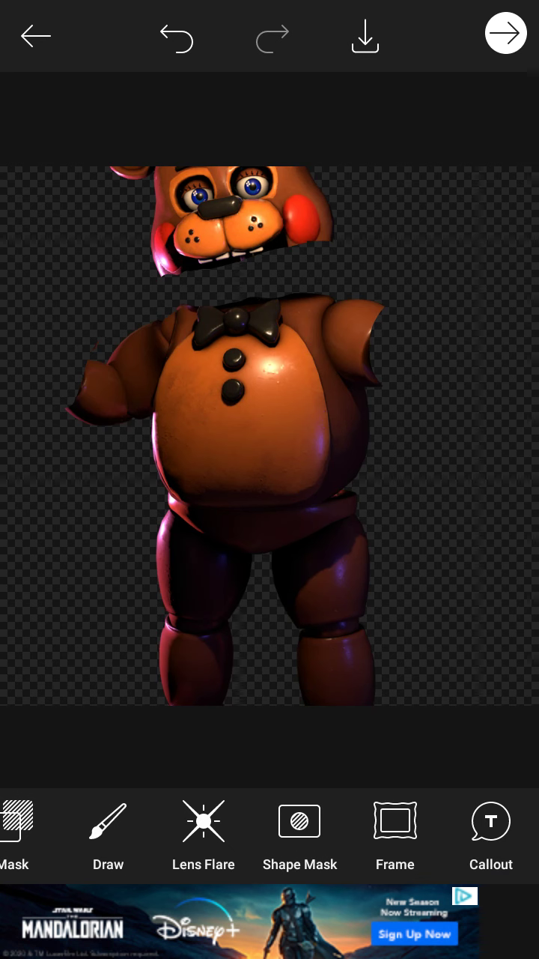
drag(150, 831, 337, 831)
click(78, 832)
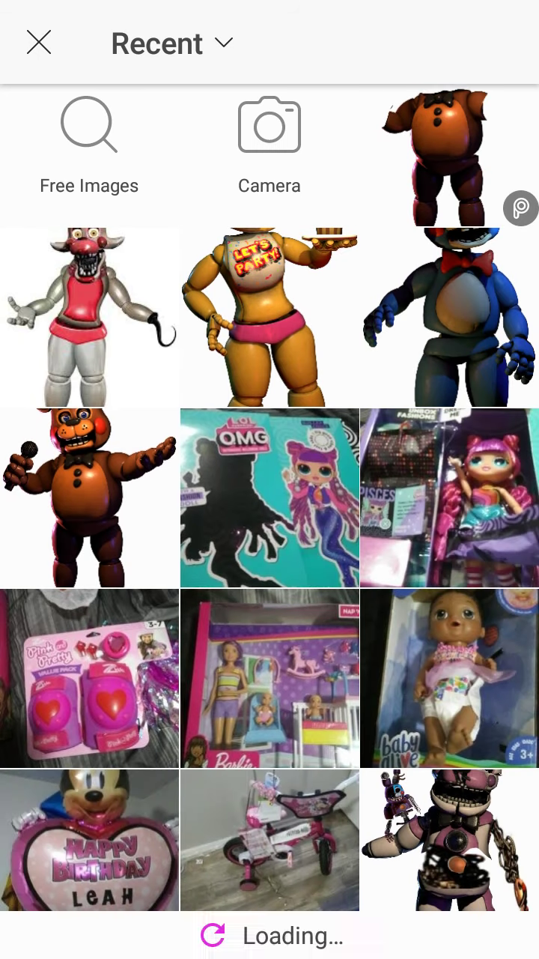
scroll(270, 524, down, 10)
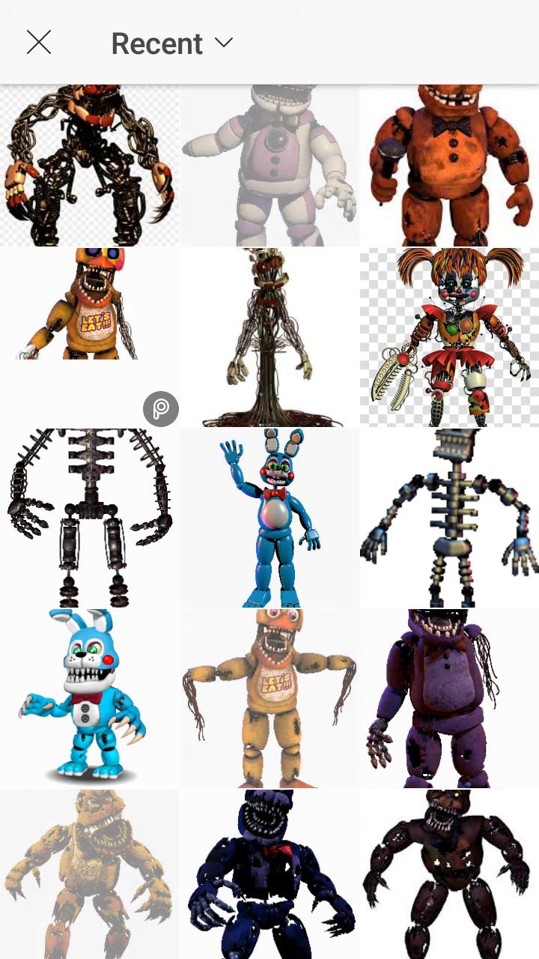
click(89, 517)
click(470, 42)
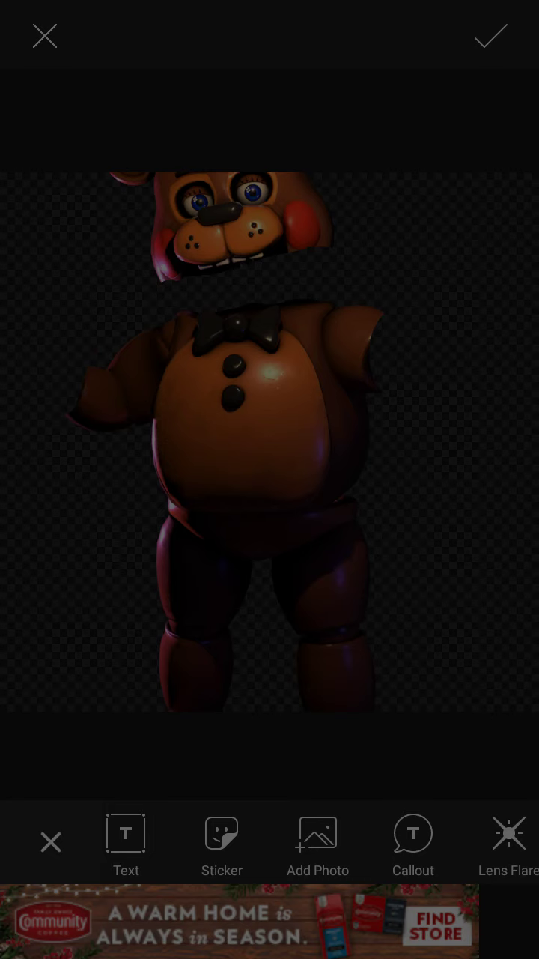
scroll(300, 838, right, 5)
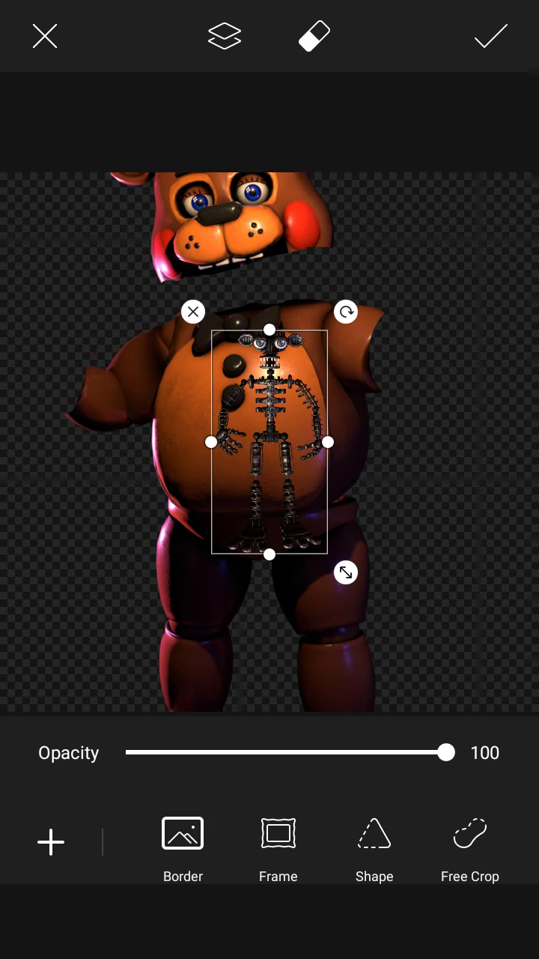
Lasso-cut the endoskeleton's jaw and neck and save it as a sticker
click(473, 841)
click(414, 823)
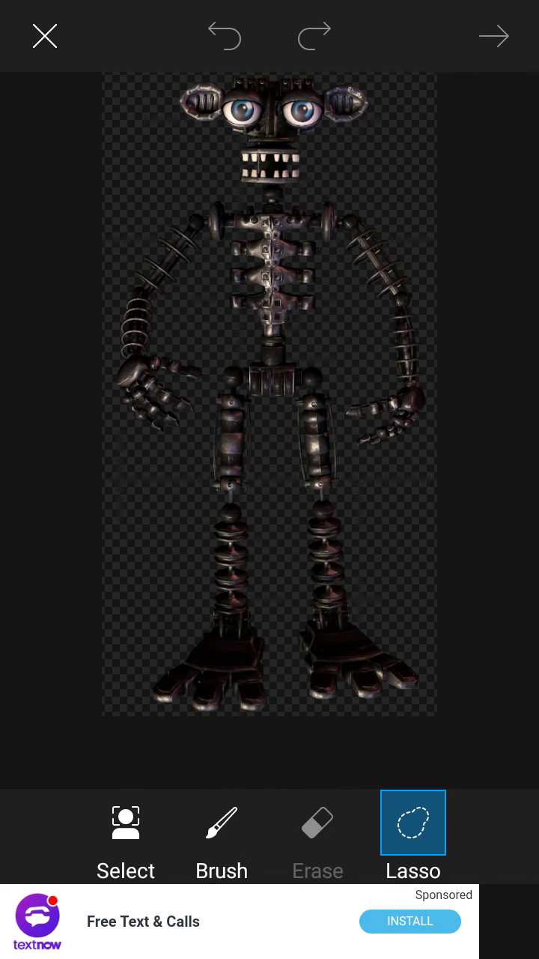
scroll(269, 337, up, 6)
scroll(270, 374, up, 4)
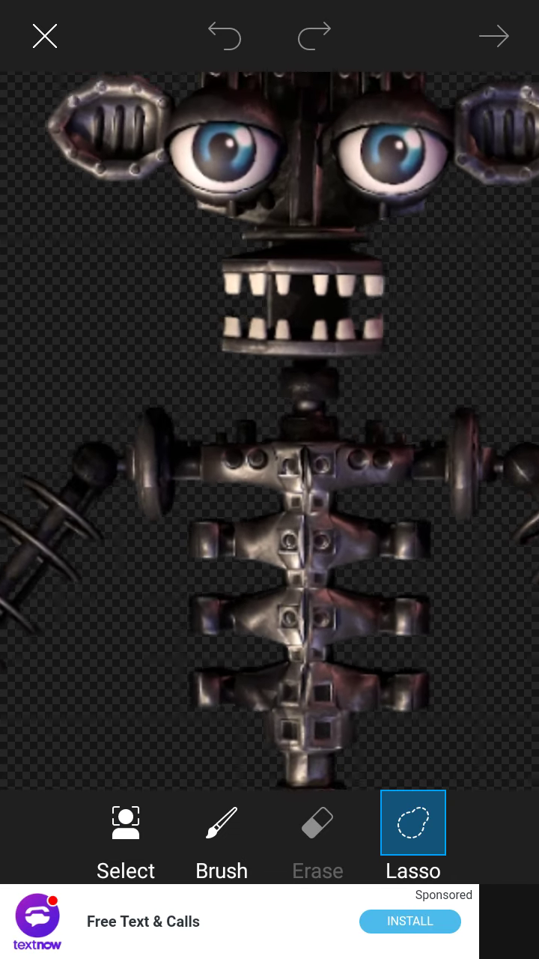
drag(185, 301, 405, 382)
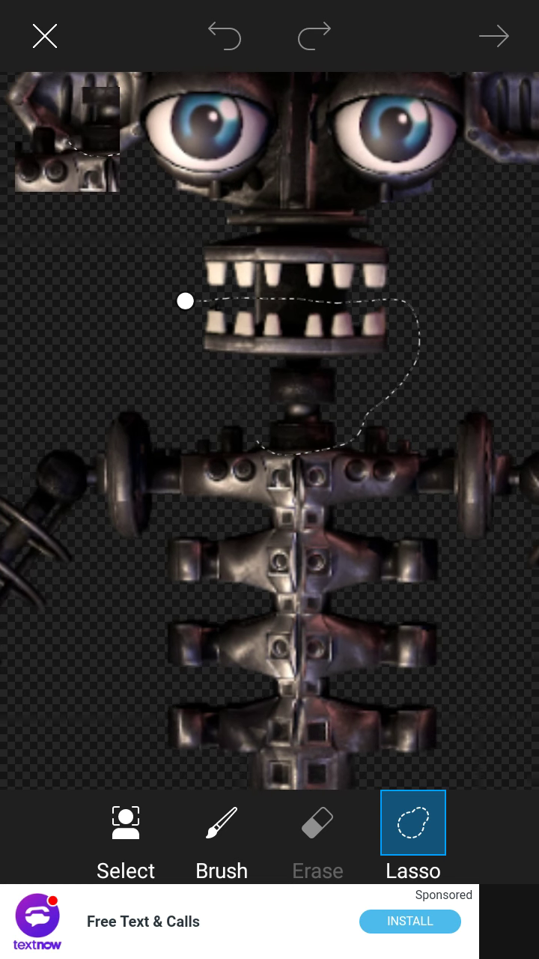
drag(405, 382, 185, 301)
click(494, 36)
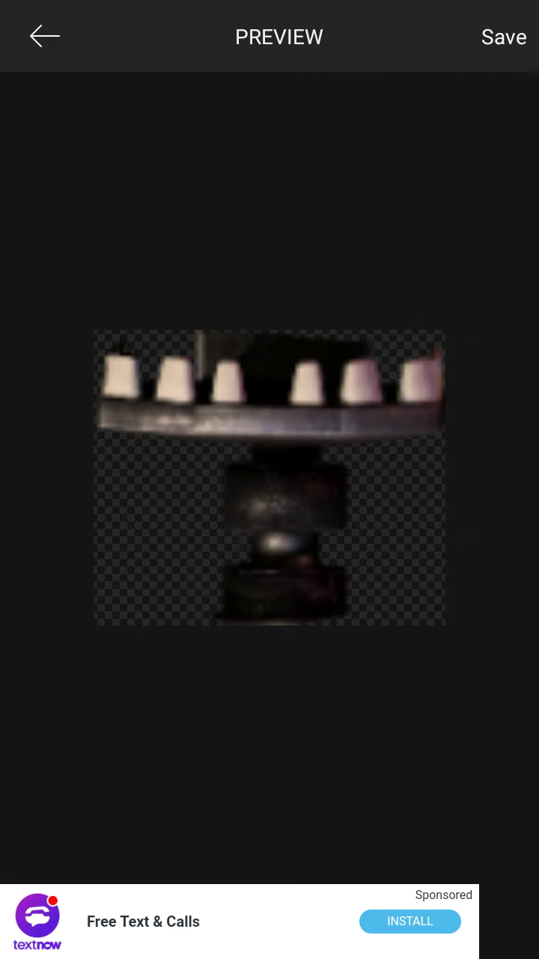
click(504, 37)
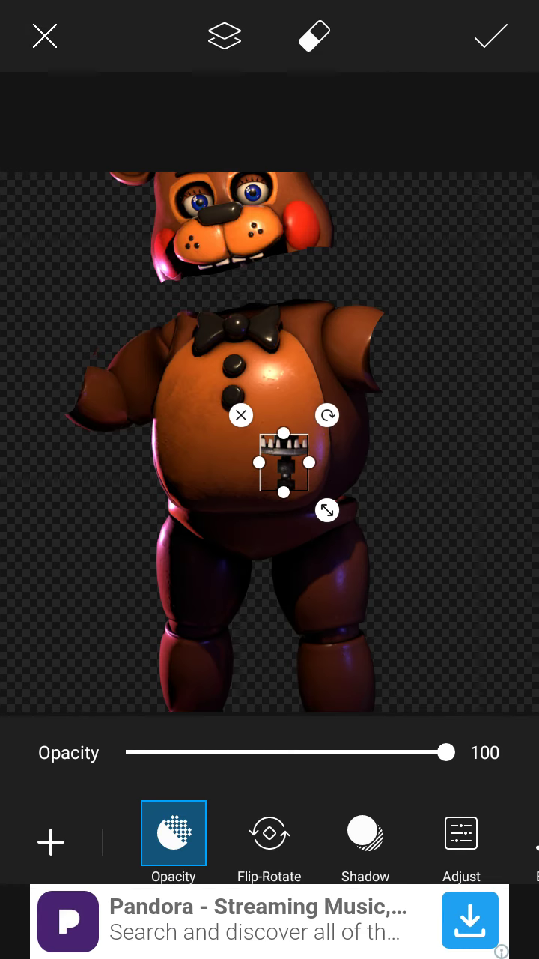
Move the jaw piece up into the mouth gap under Freddy's head and apply it
drag(283, 462, 256, 301)
mouse_move(300, 352)
mouse_down()
mouse_move(311, 334)
mouse_move(285, 300)
mouse_move(234, 284)
mouse_move(269, 322)
mouse_move(297, 329)
mouse_up()
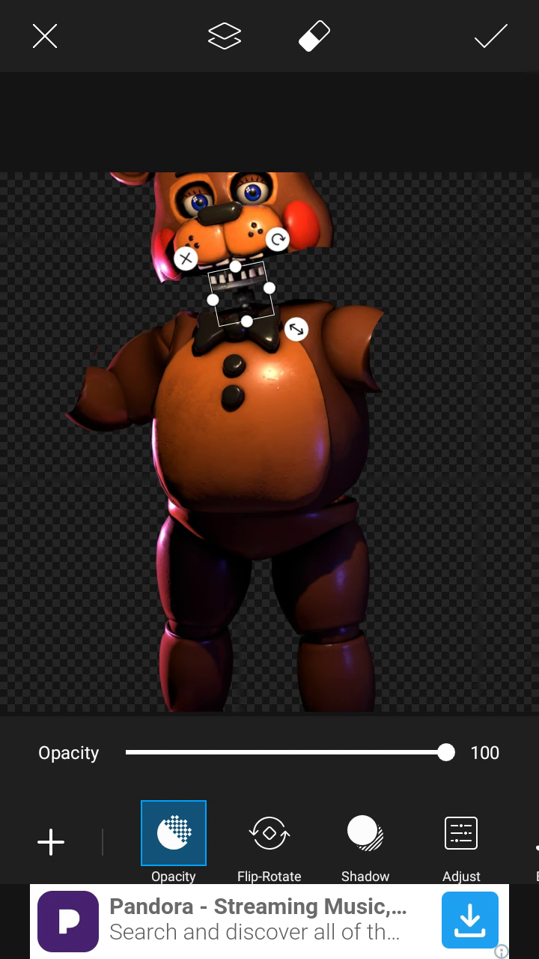
click(491, 36)
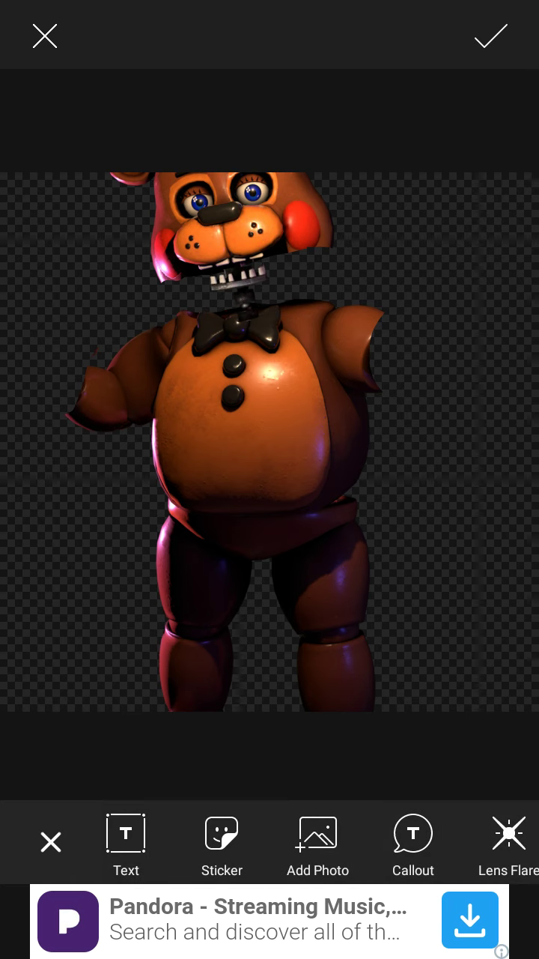
click(490, 36)
Scroll the bottom toolbar to the add-photo option
drag(450, 831, 75, 832)
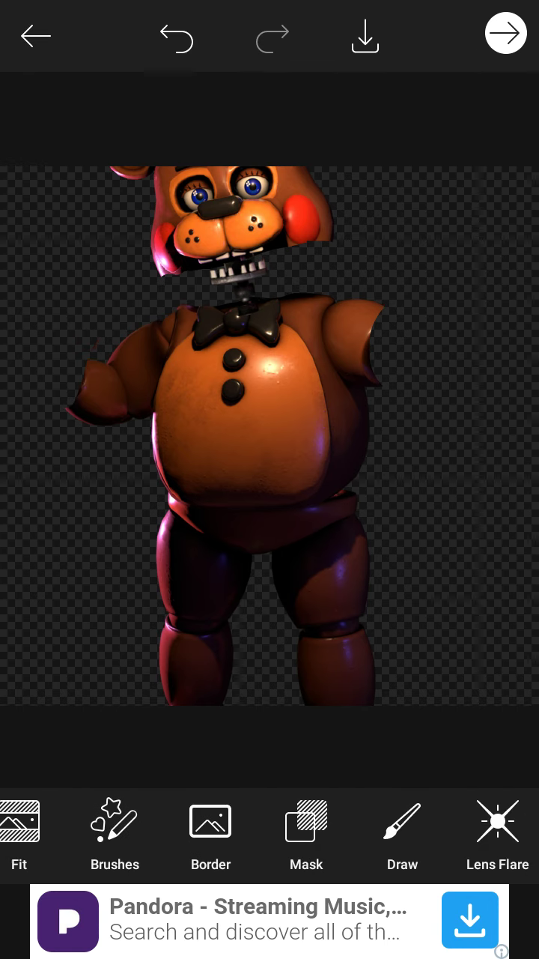
drag(224, 831, 337, 831)
drag(225, 831, 292, 831)
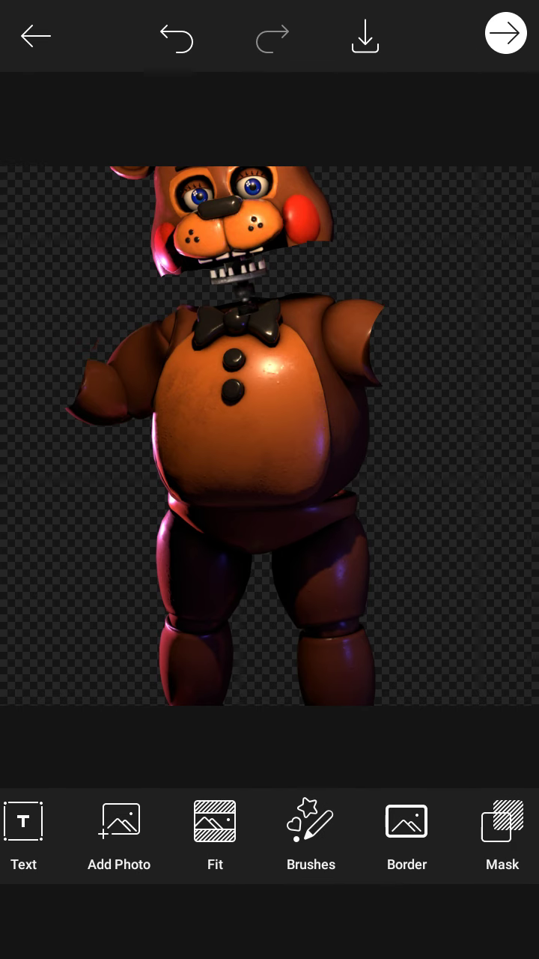
click(120, 831)
Add the endoskeleton photo from recent photos onto the picture
click(316, 839)
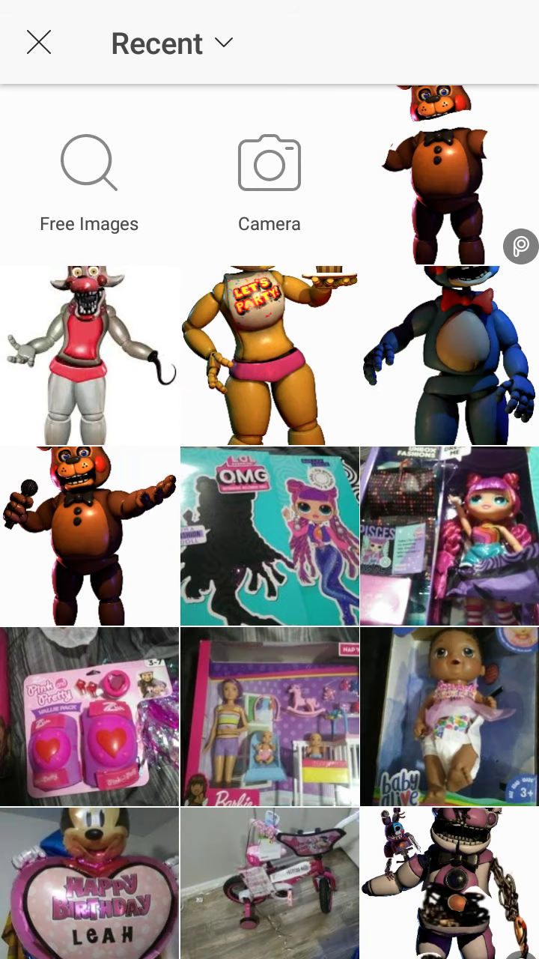
scroll(270, 524, down, 5)
scroll(270, 524, down, 5)
scroll(269, 524, down, 2)
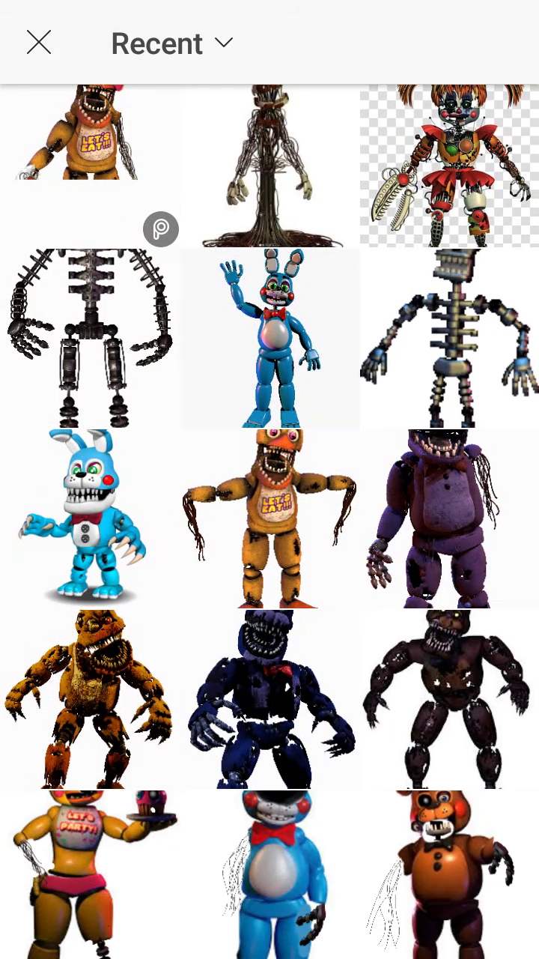
click(90, 338)
click(469, 43)
mouse_move(450, 839)
mouse_down()
mouse_move(150, 839)
mouse_move(188, 838)
mouse_up()
Lasso-cut the endoskeleton's ball joint and keep it as a sticker
click(479, 839)
click(413, 824)
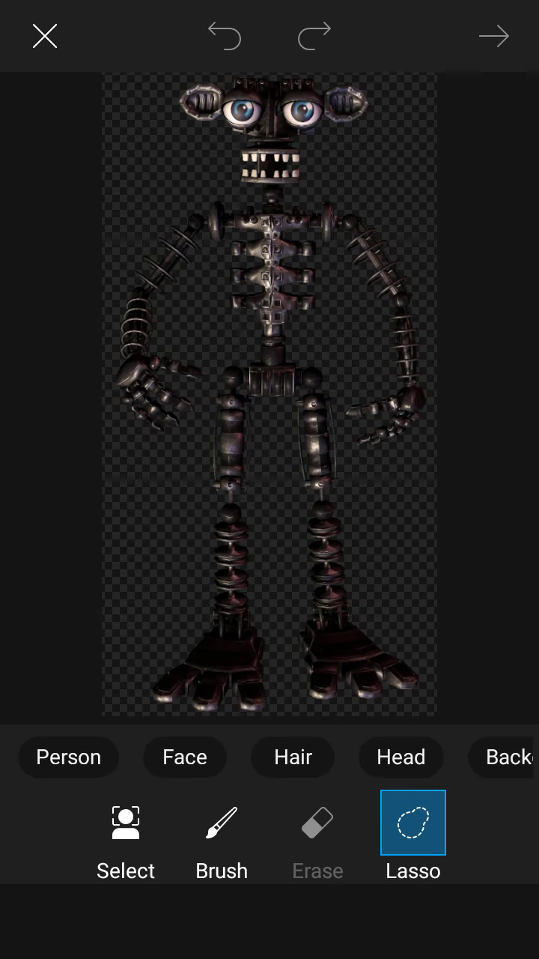
scroll(270, 374, up, 5)
scroll(251, 410, up, 3)
scroll(251, 411, up, 3)
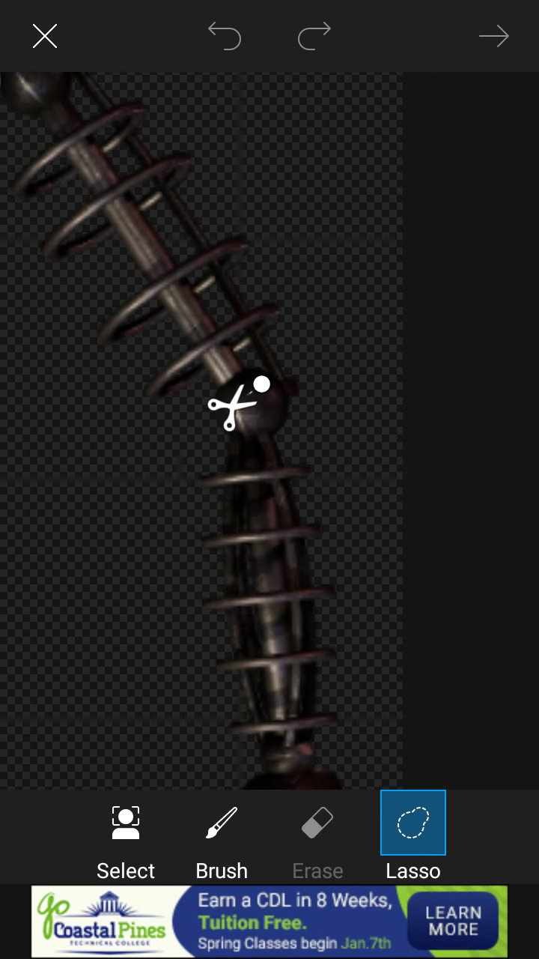
drag(247, 363, 251, 367)
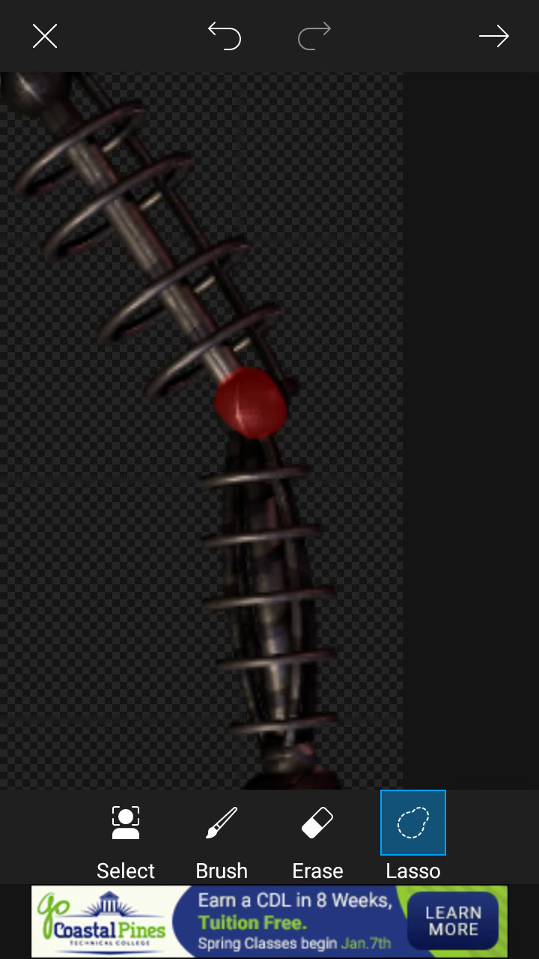
drag(232, 375, 240, 389)
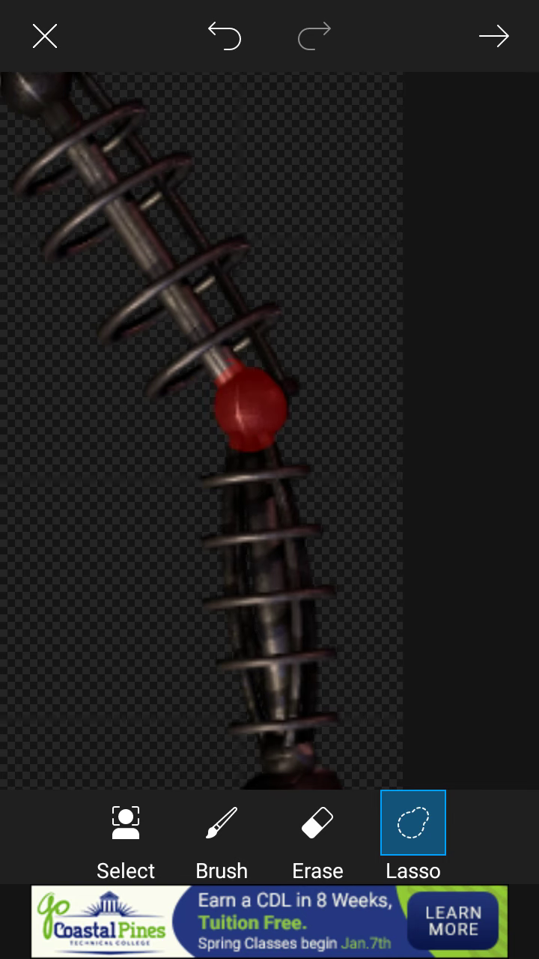
click(494, 36)
click(504, 37)
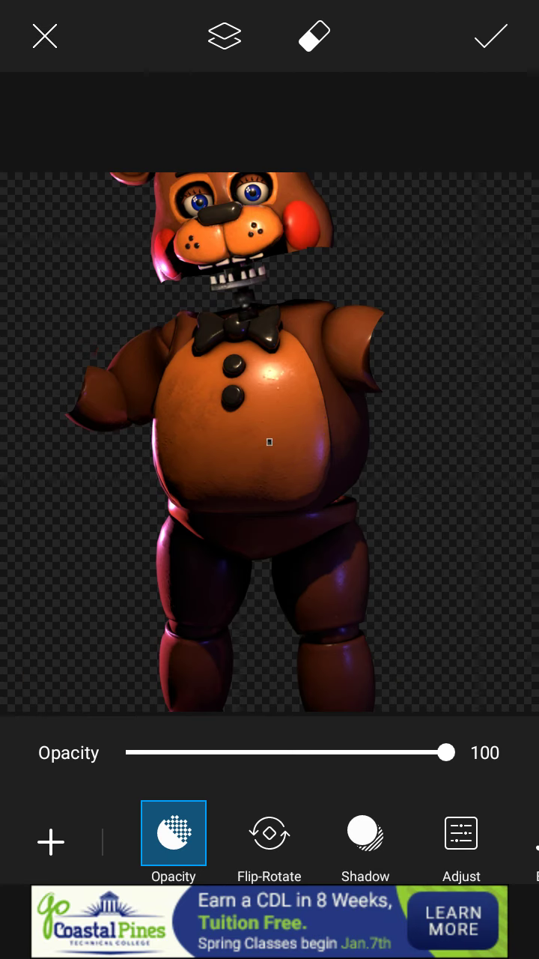
Enlarge the ball joint into Freddy's right shoulder gap, apply it, and reopen the gallery
mouse_move(328, 464)
mouse_down()
mouse_move(311, 472)
mouse_move(389, 369)
mouse_move(378, 354)
mouse_up()
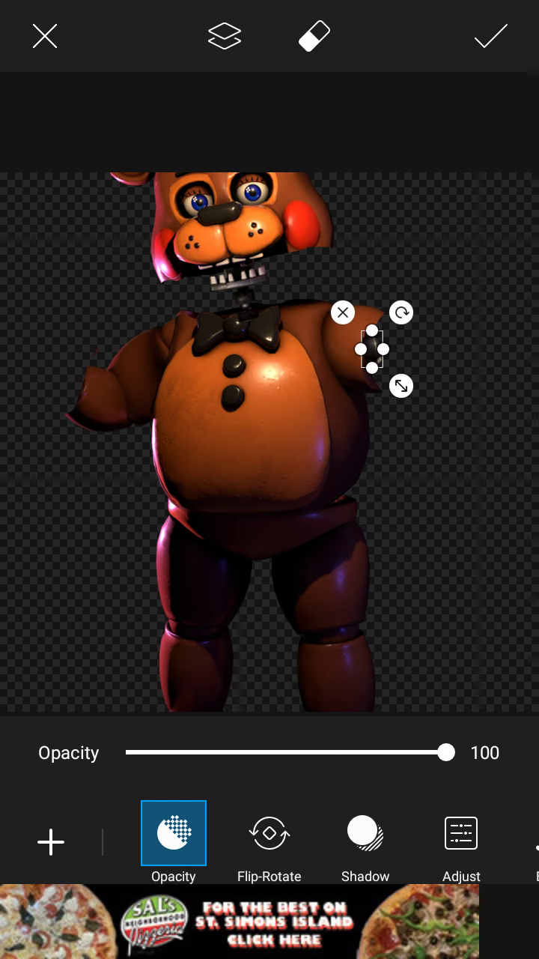
click(491, 35)
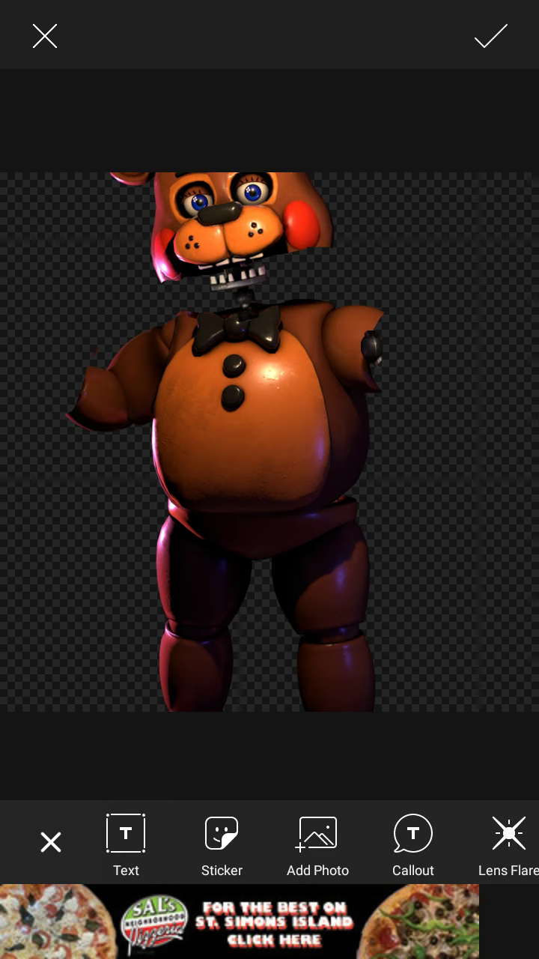
click(317, 844)
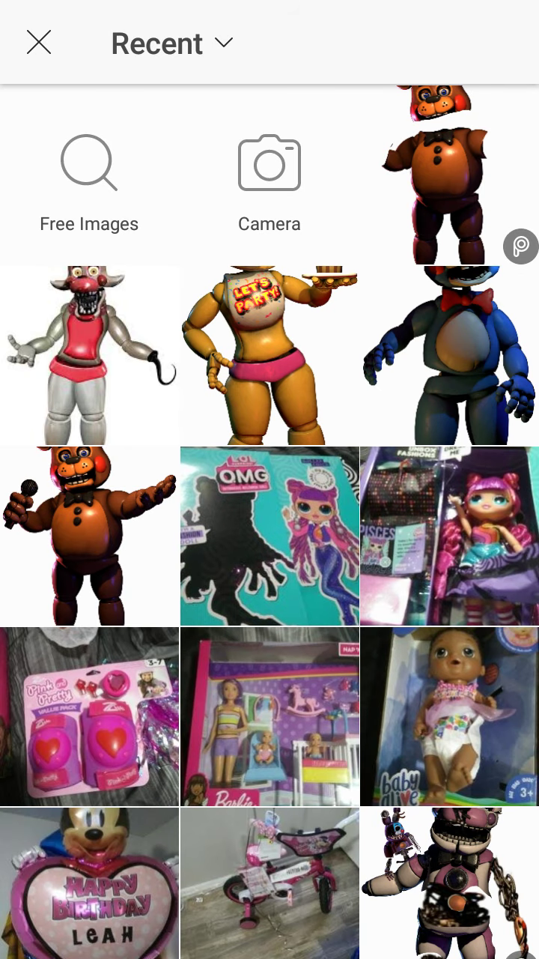
scroll(270, 524, down, 15)
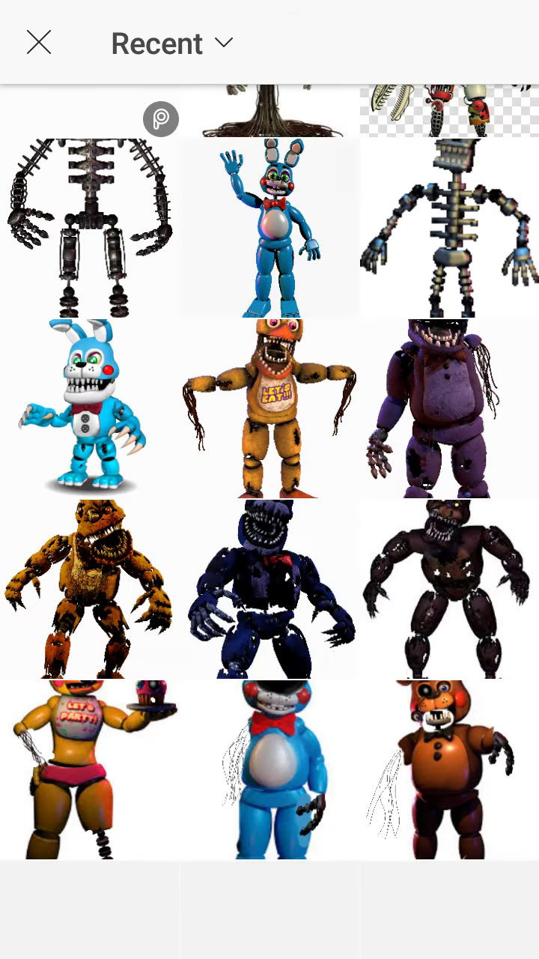
scroll(269, 524, up, 3)
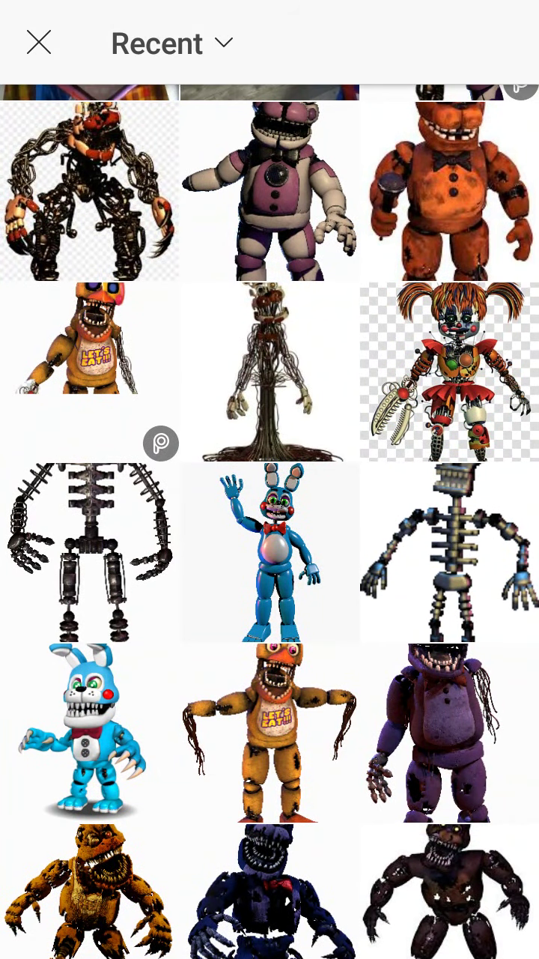
Add the endoskeleton photo and lasso-cut the spring section of its arm
click(89, 552)
scroll(270, 449, up, 4)
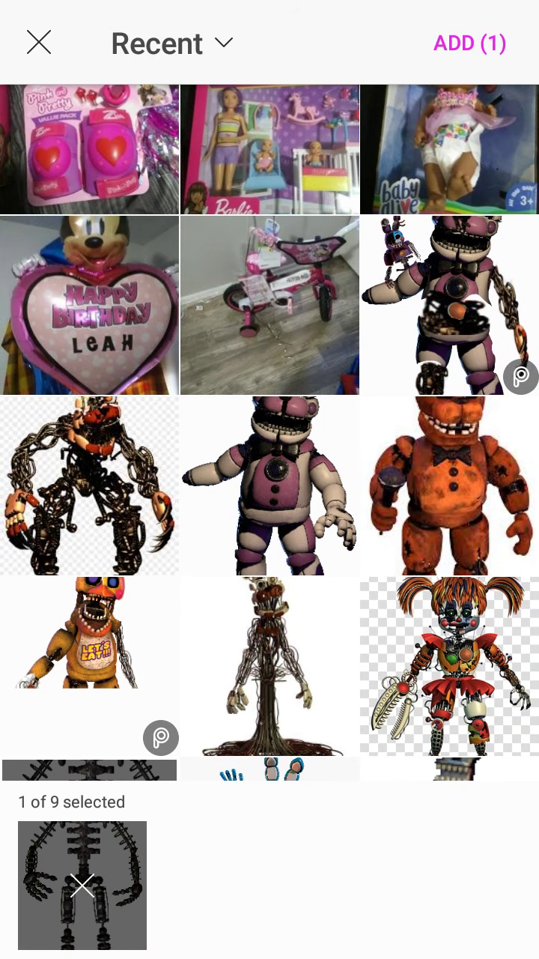
scroll(270, 449, down, 8)
click(470, 43)
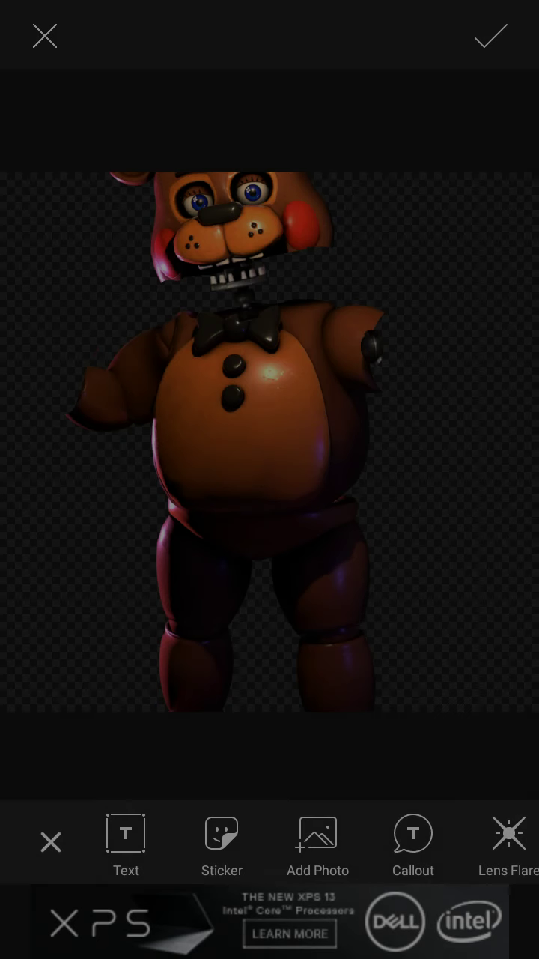
scroll(300, 847, right, 5)
click(479, 847)
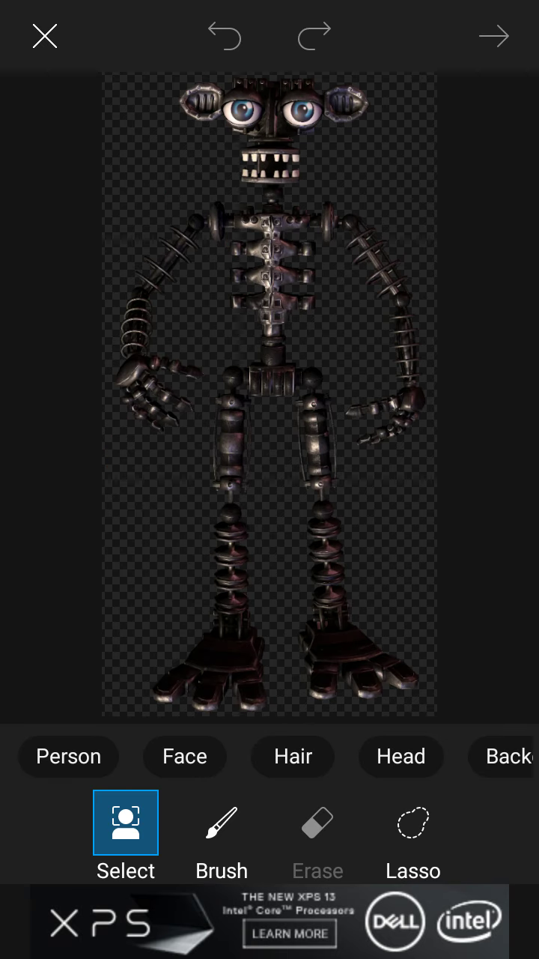
click(413, 822)
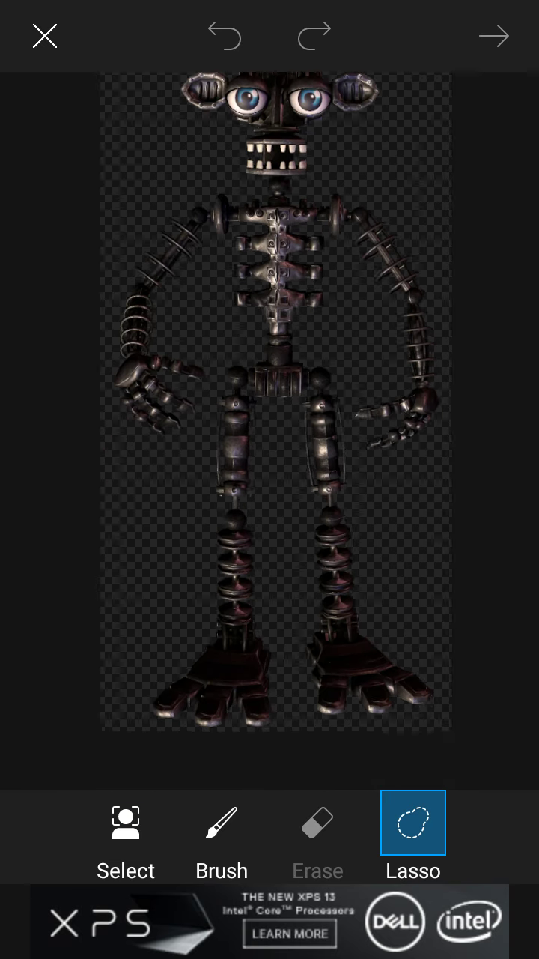
scroll(165, 360, up, 8)
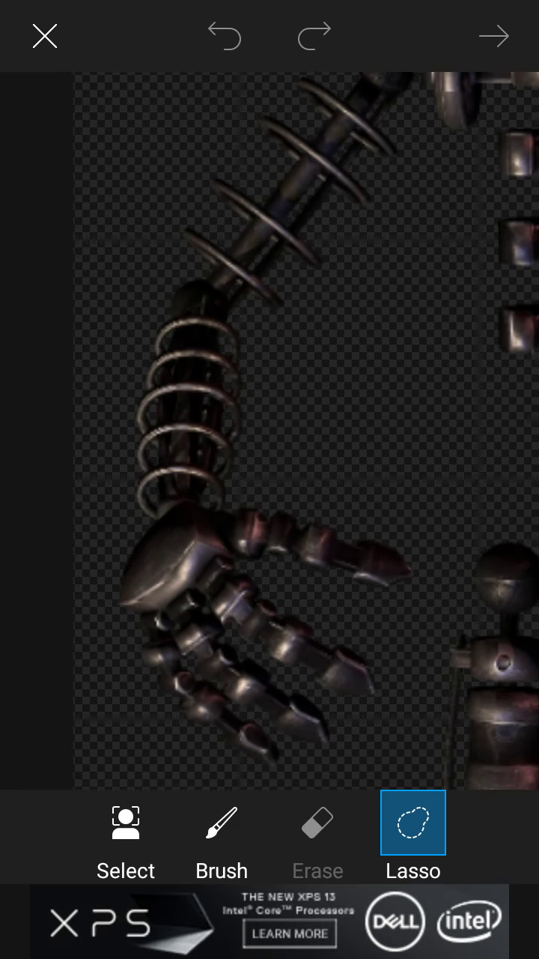
drag(168, 262, 172, 274)
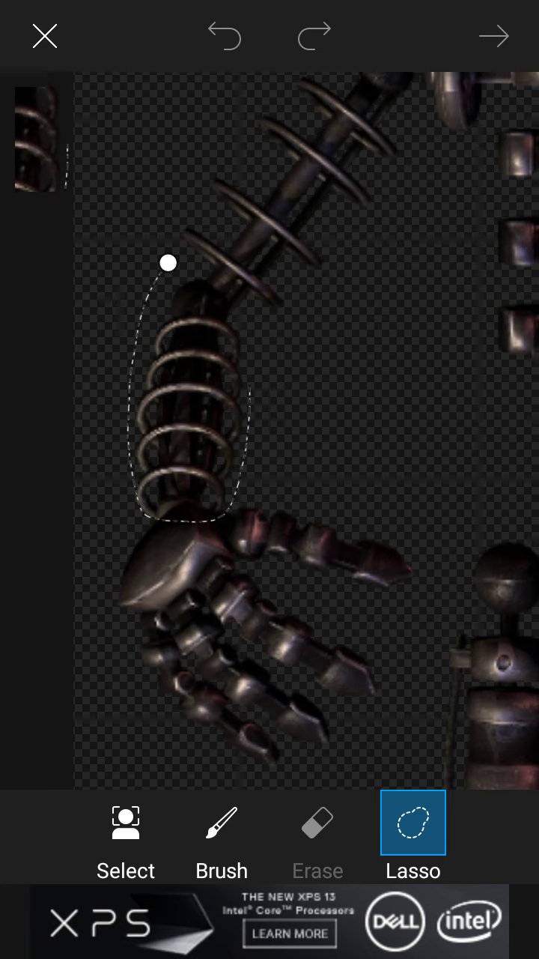
click(493, 36)
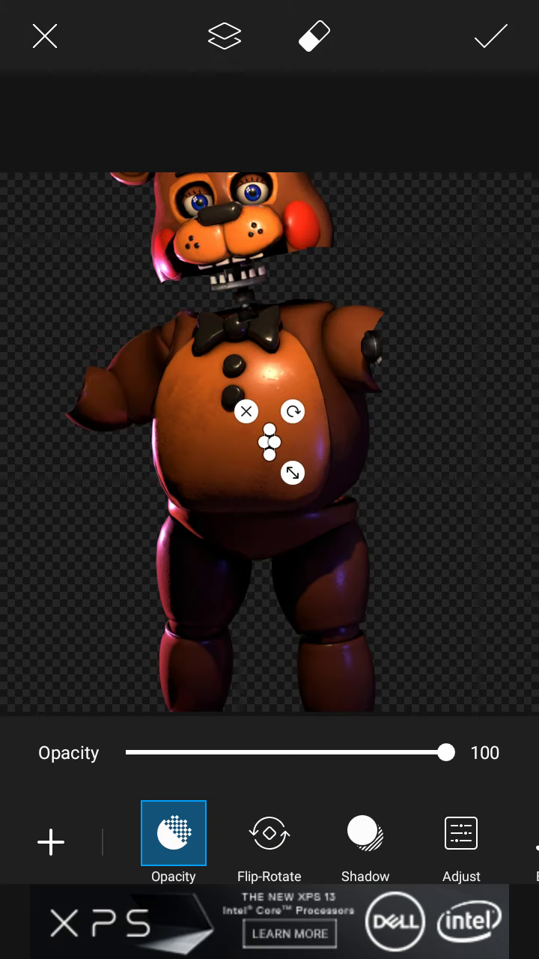
Stretch the spring, rotate it sideways onto Freddy's left arm stump, and apply
click(282, 442)
mouse_move(282, 461)
mouse_down()
mouse_move(282, 494)
mouse_move(53, 410)
mouse_up()
mouse_move(98, 358)
mouse_down()
mouse_move(112, 433)
mouse_move(116, 422)
mouse_move(111, 421)
mouse_up()
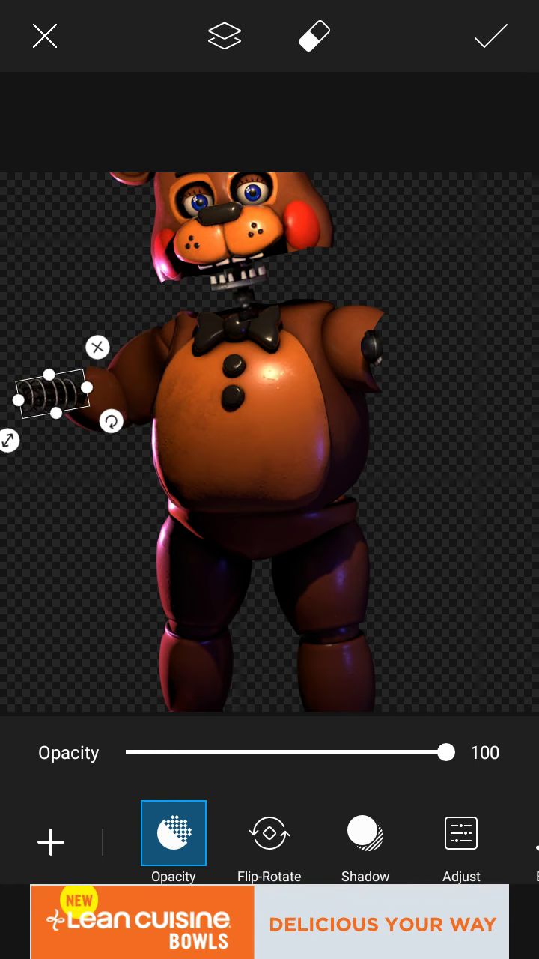
click(491, 36)
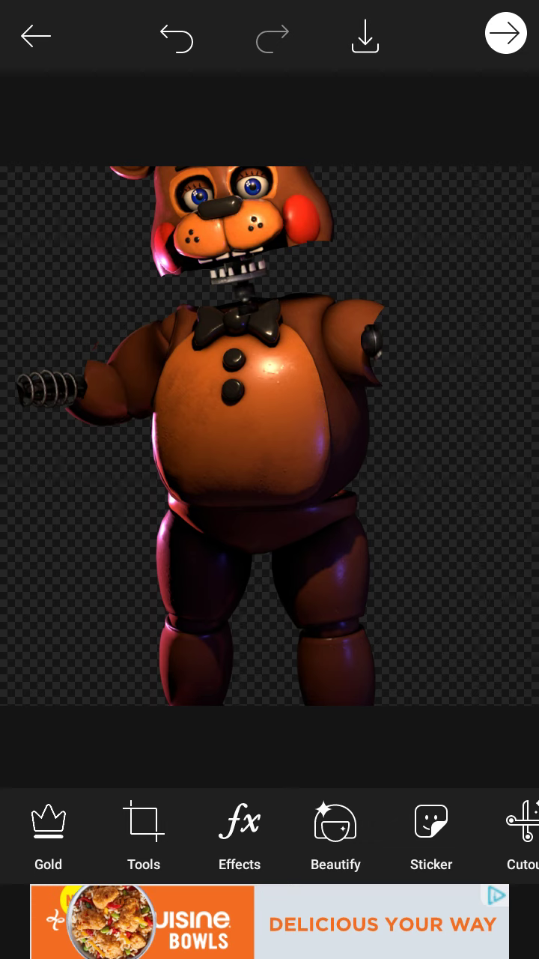
Paint Freddy's eyes white in Draw mode
drag(432, 832, 150, 831)
mouse_move(450, 832)
mouse_down()
mouse_move(187, 832)
mouse_move(304, 831)
mouse_up()
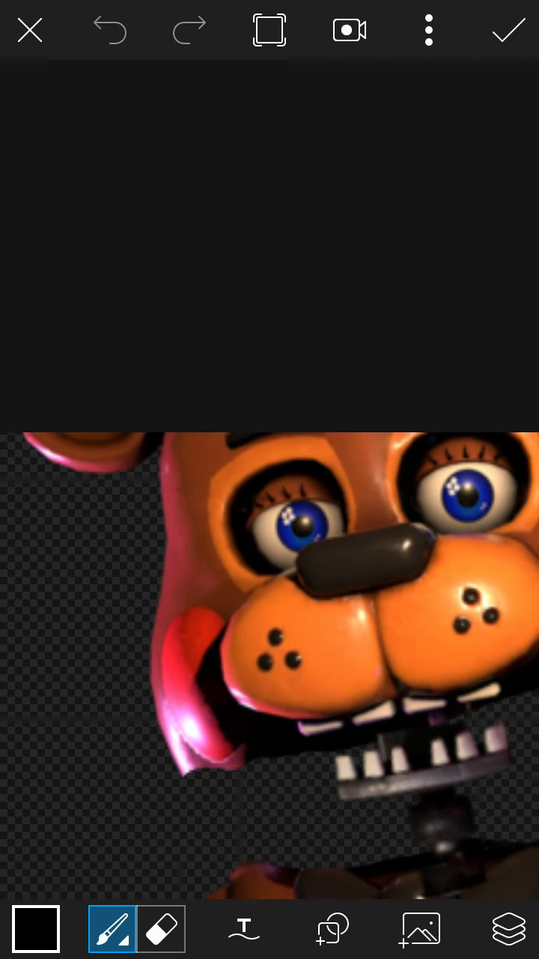
scroll(270, 600, up, 3)
drag(224, 525, 315, 585)
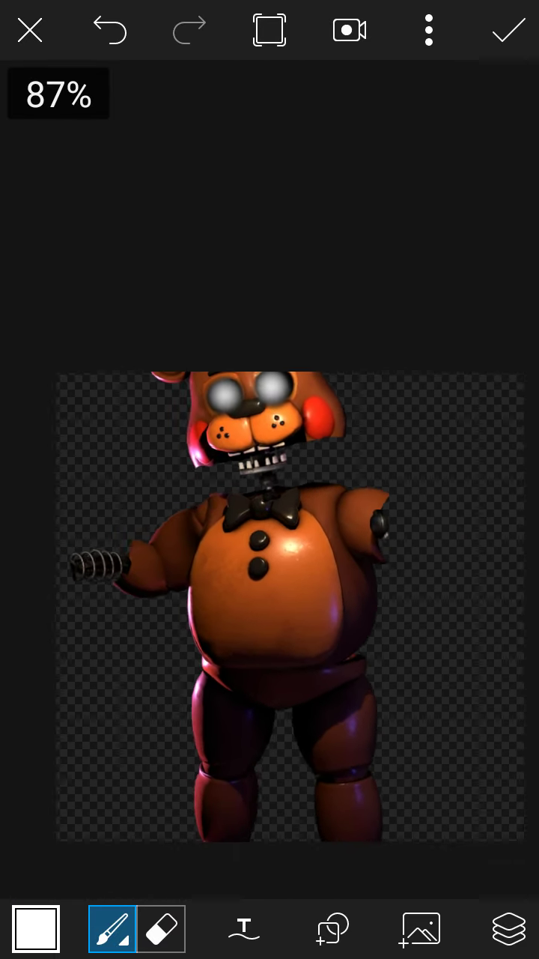
Try black brush strokes across the body, undo them, and apply the drawing
click(36, 928)
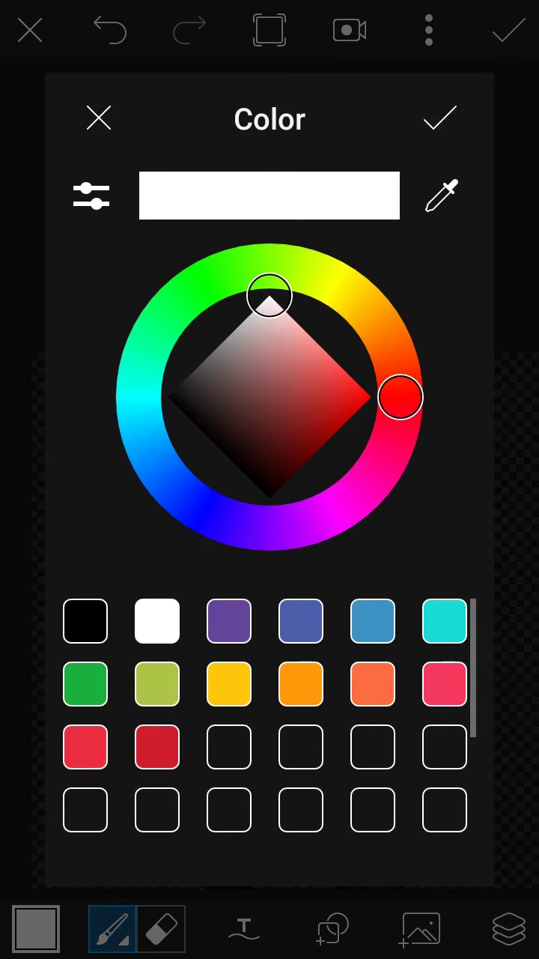
click(83, 621)
click(439, 120)
mouse_move(195, 359)
mouse_down()
mouse_move(120, 510)
mouse_move(487, 539)
mouse_move(300, 636)
mouse_up()
drag(300, 562, 412, 674)
drag(375, 390, 210, 674)
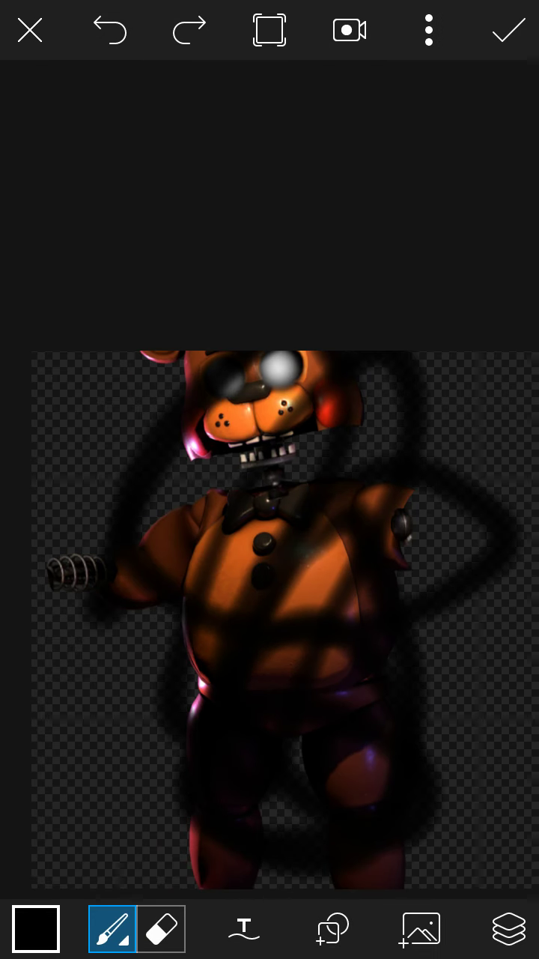
drag(180, 509, 300, 389)
drag(314, 600, 344, 779)
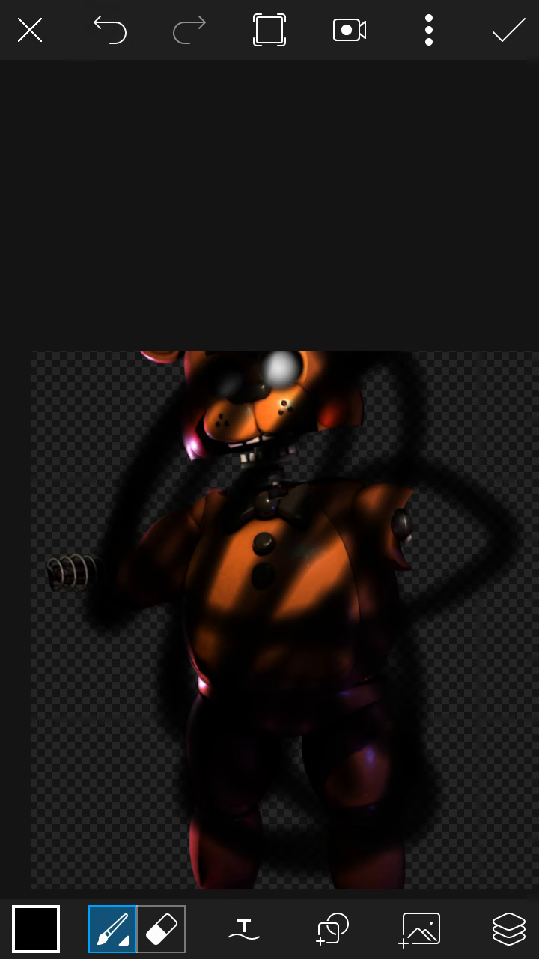
click(110, 30)
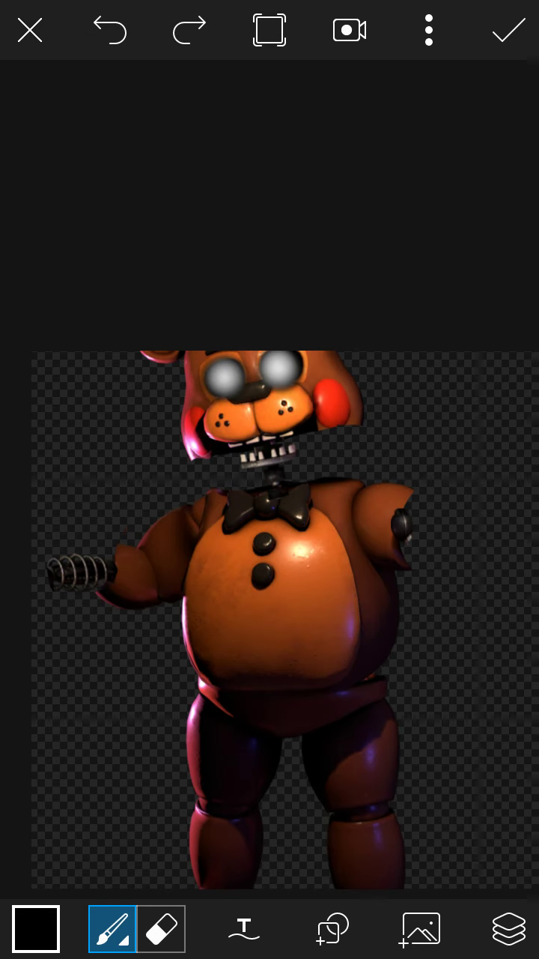
click(509, 30)
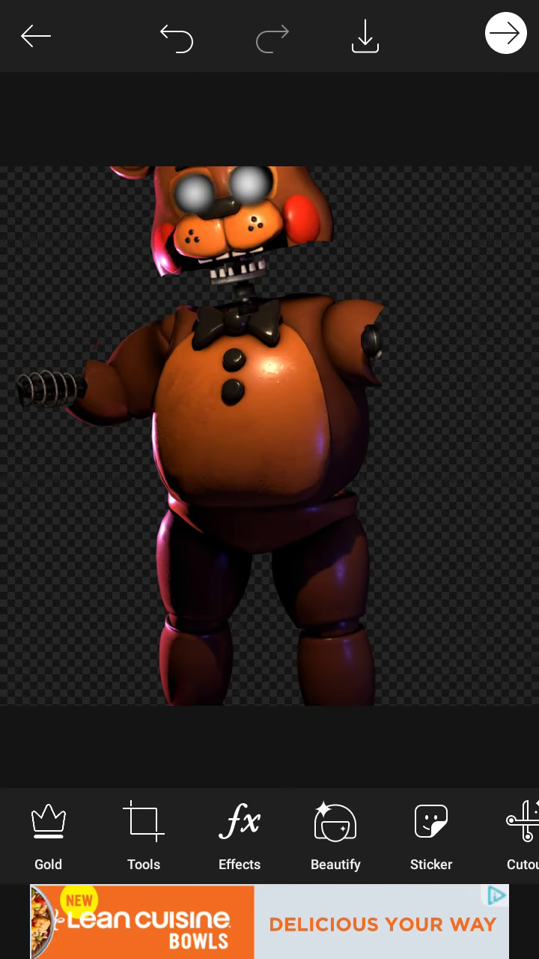
Lasso-cut a hole in Freddy's right thigh
click(144, 835)
click(48, 641)
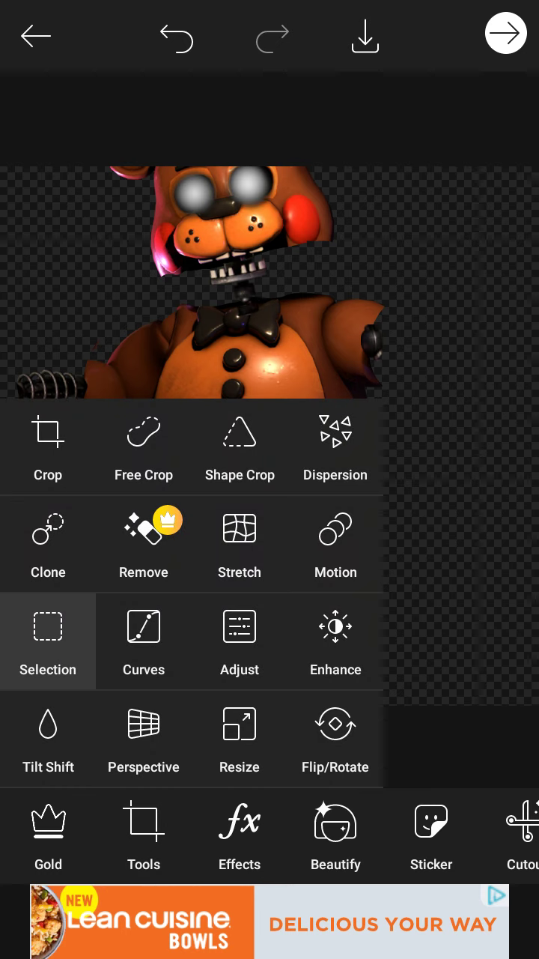
click(449, 835)
click(449, 757)
scroll(248, 524, up, 5)
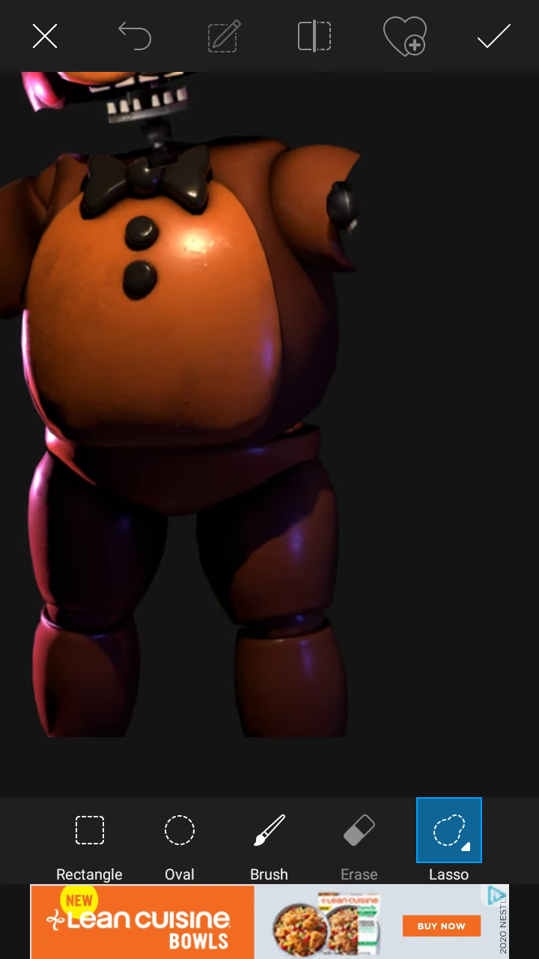
scroll(247, 525, up, 5)
scroll(247, 524, up, 5)
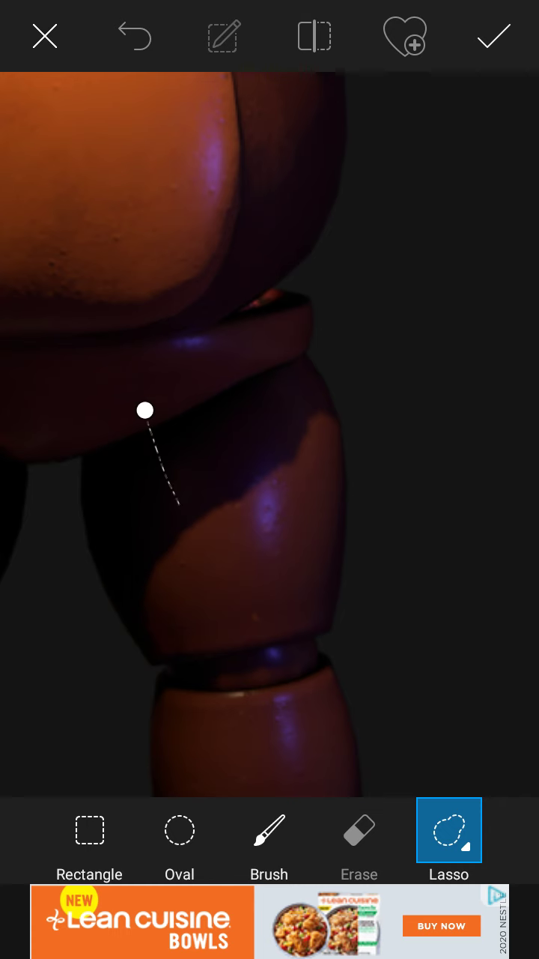
drag(145, 409, 247, 400)
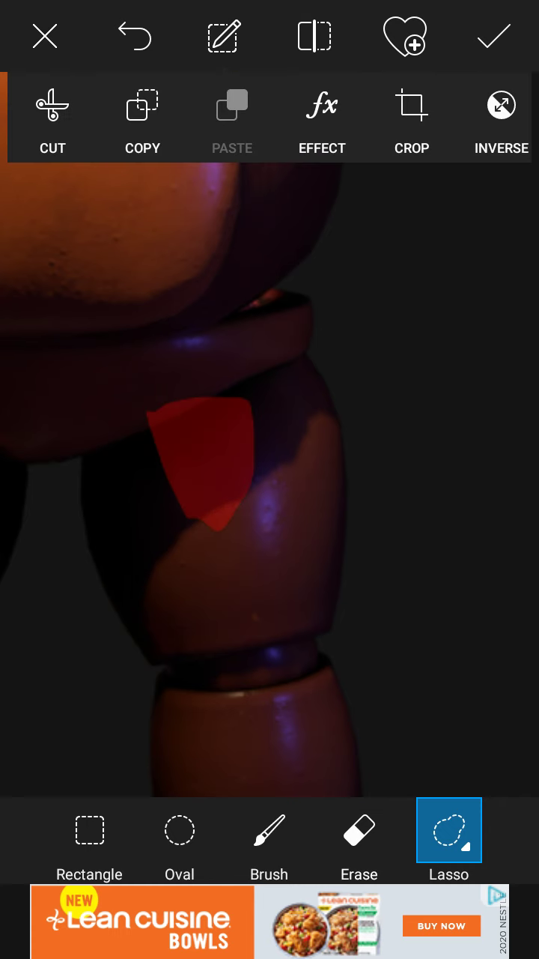
click(52, 117)
scroll(247, 449, down, 5)
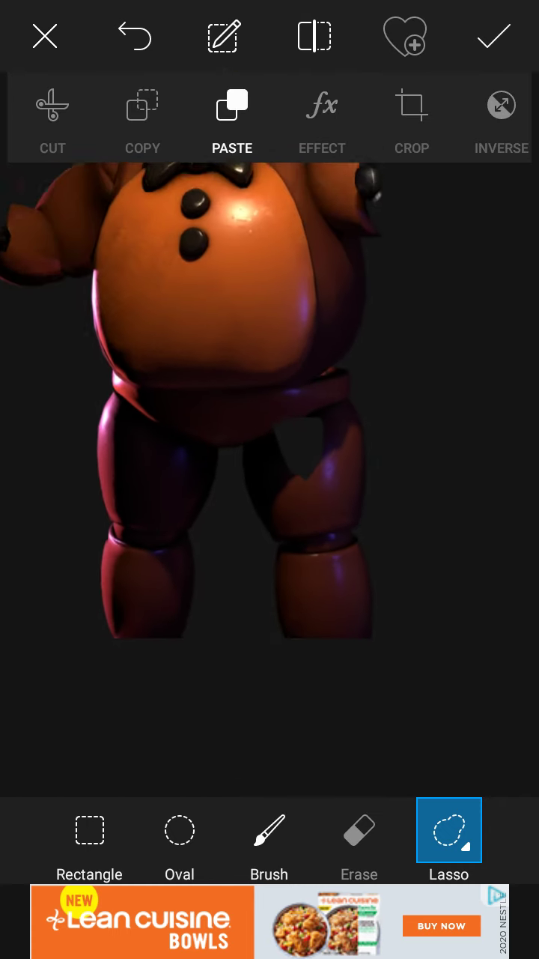
scroll(247, 449, up, 3)
scroll(247, 449, up, 2)
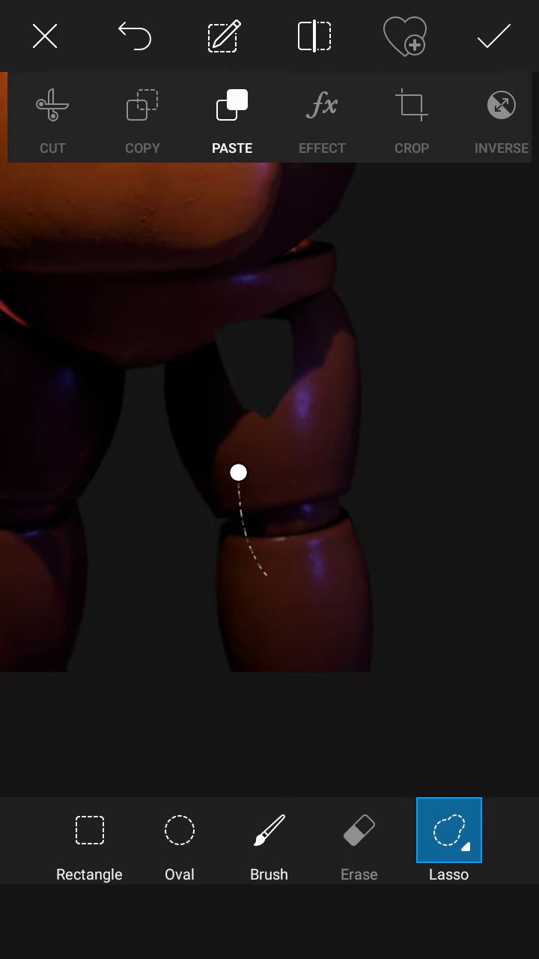
Cut a second hole near the right knee and apply the cuts
drag(239, 472, 292, 468)
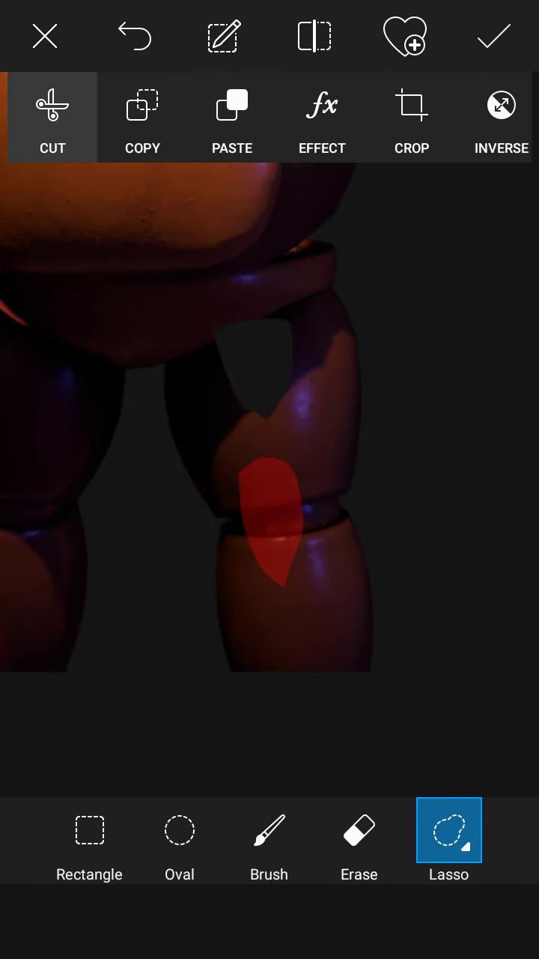
click(53, 117)
click(494, 36)
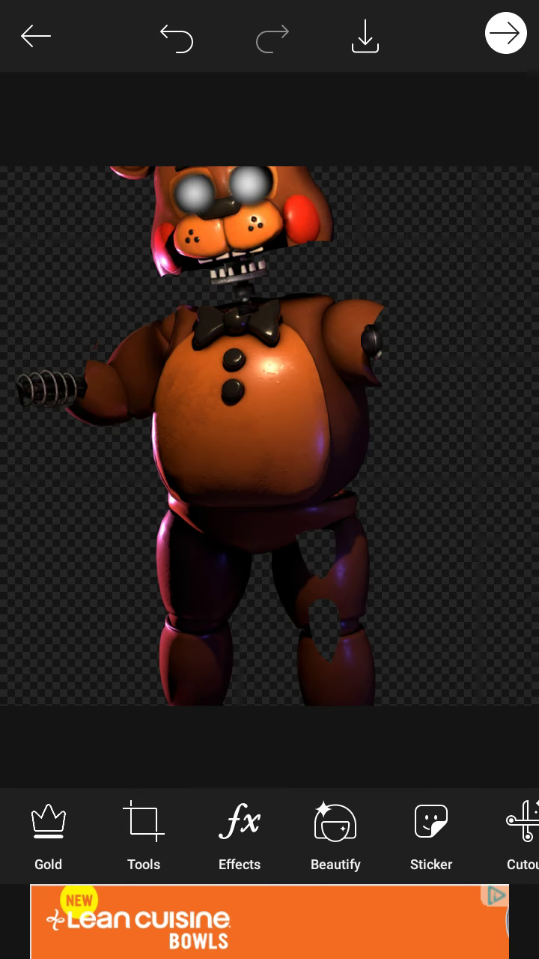
scroll(269, 831, right, 5)
scroll(270, 824, left, 5)
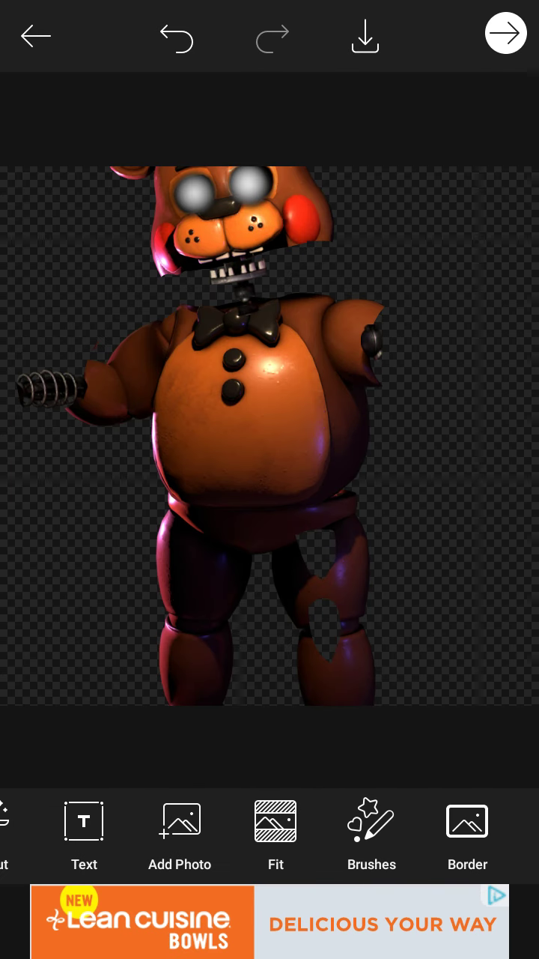
Add the endoskeleton photo onto the picture
click(177, 824)
click(318, 843)
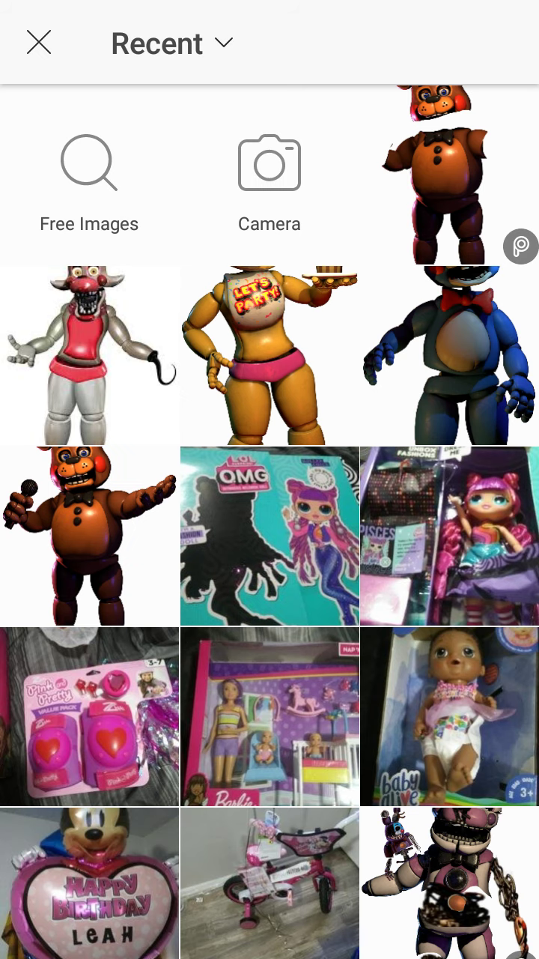
scroll(270, 524, down, 8)
scroll(270, 525, down, 3)
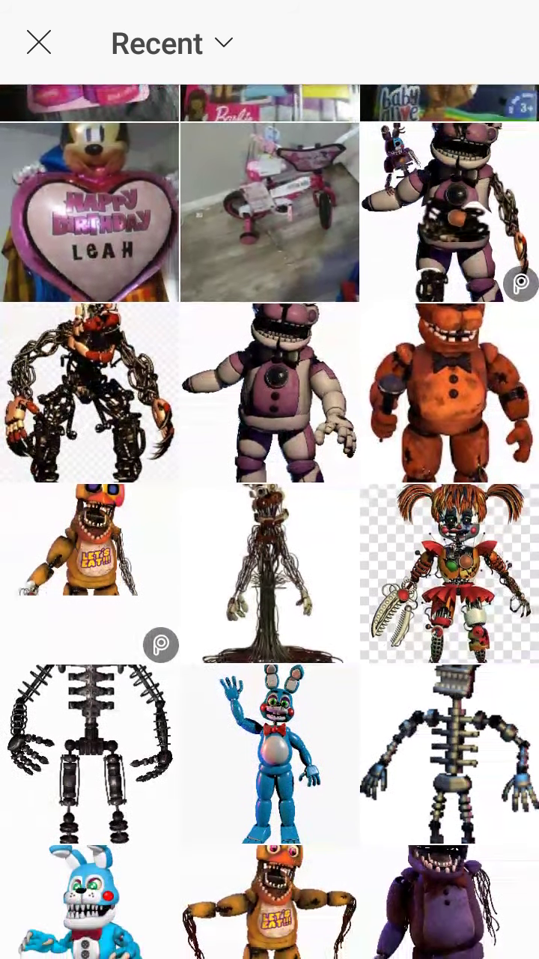
click(90, 712)
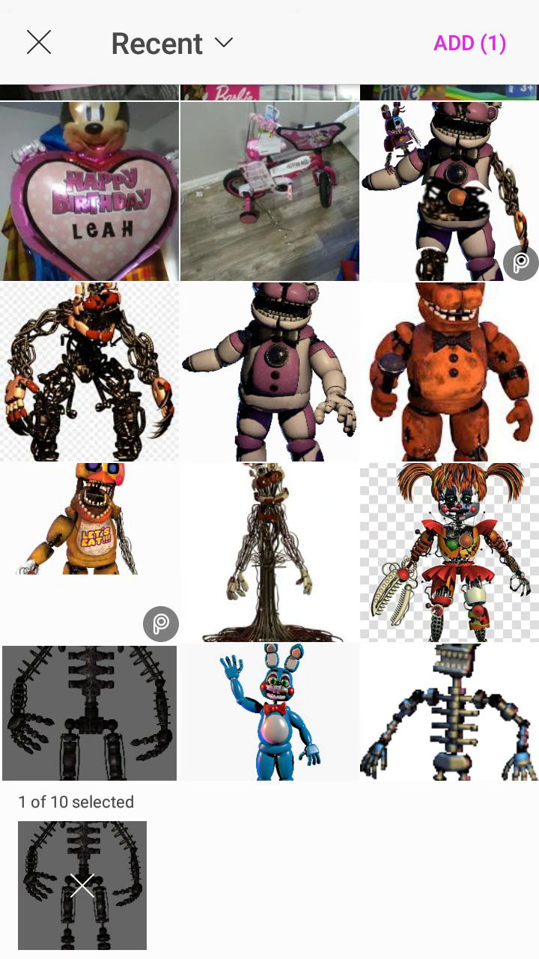
click(469, 42)
scroll(270, 839, left, 4)
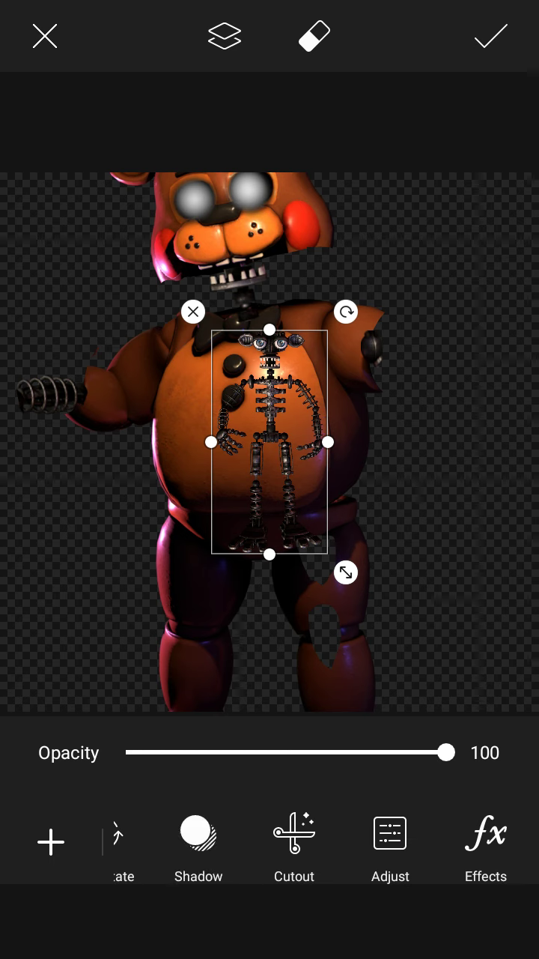
Lasso-cut a lower-leg segment of the endoskeleton and place it as a sticker
click(293, 839)
click(412, 824)
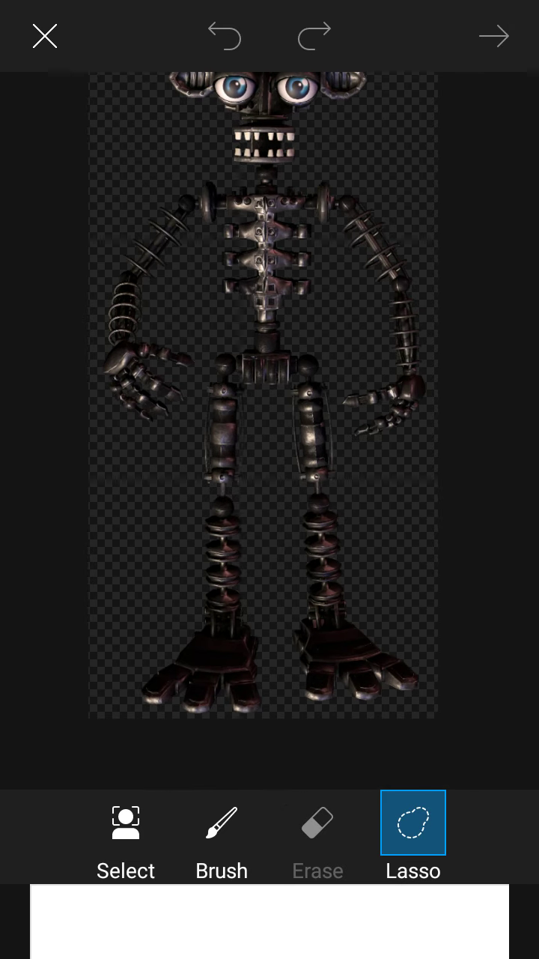
scroll(262, 412, up, 5)
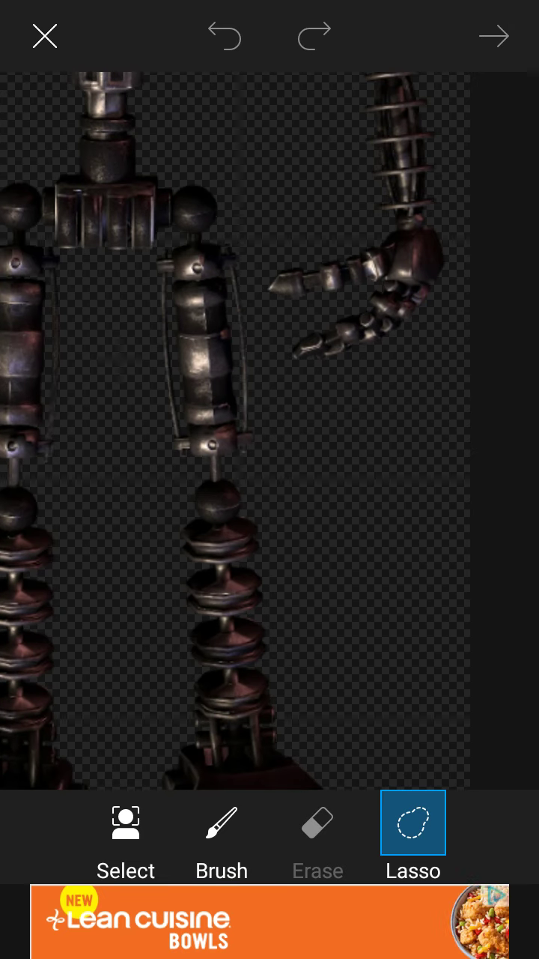
drag(182, 493, 183, 493)
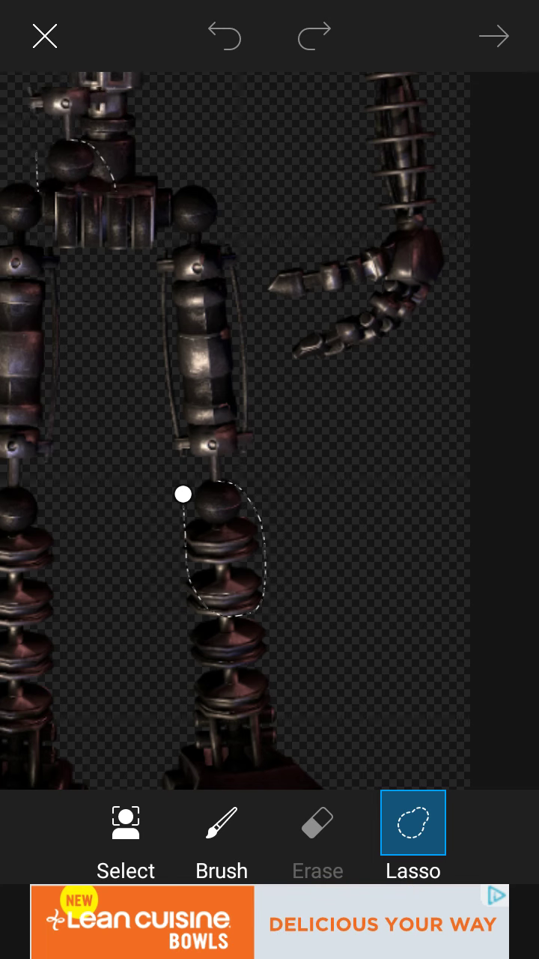
click(495, 36)
click(503, 36)
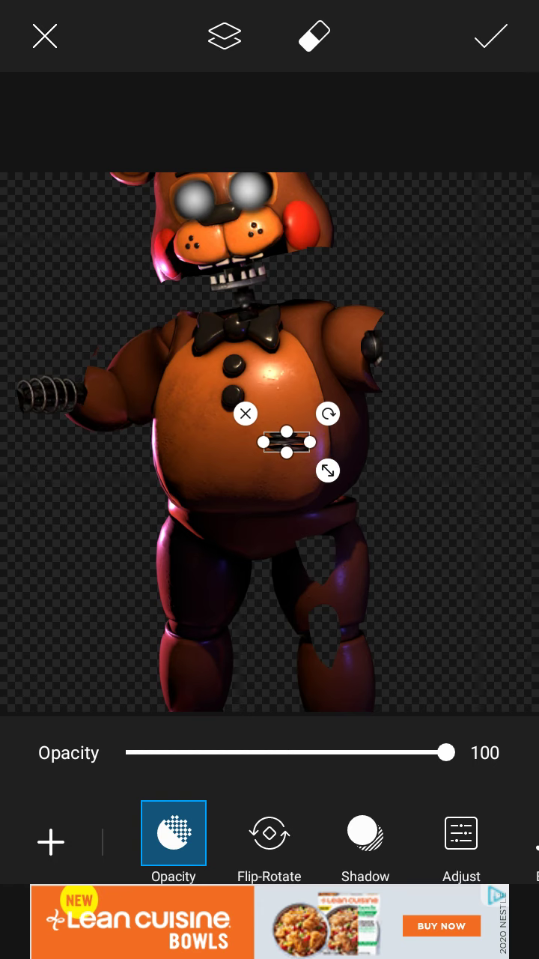
Resize, tilt and fit the leg piece into the right knee hole, then apply
drag(287, 453, 287, 554)
drag(287, 494, 343, 649)
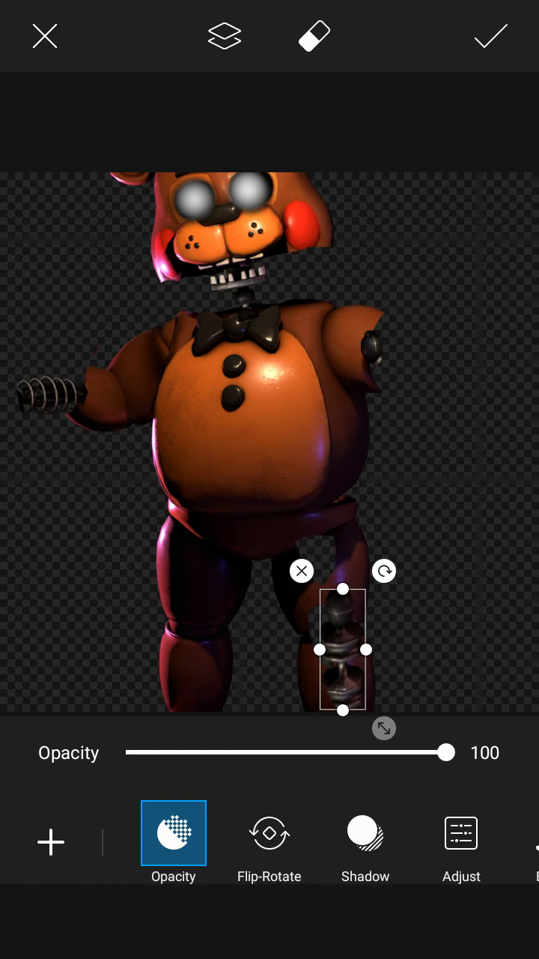
drag(384, 728, 387, 642)
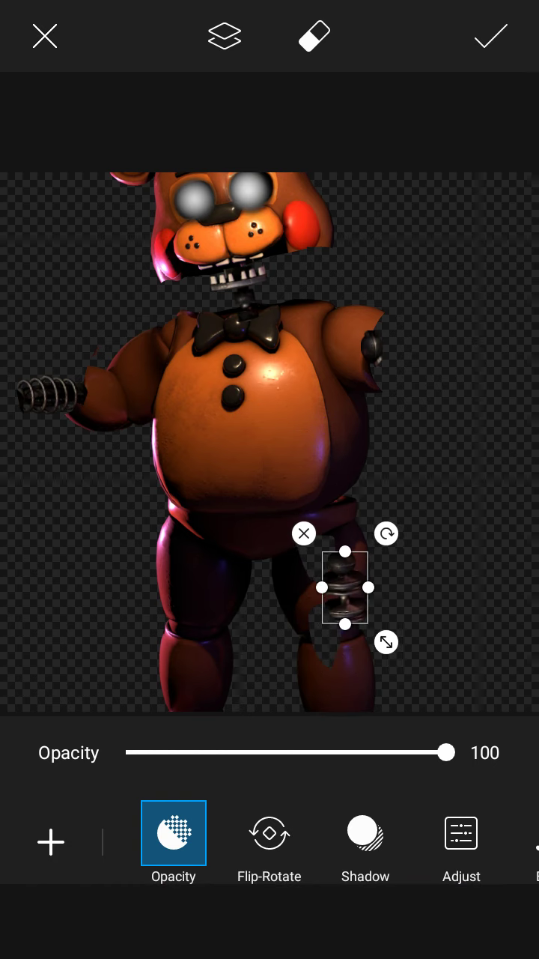
drag(345, 588, 330, 638)
drag(373, 584, 362, 575)
mouse_move(330, 638)
mouse_down()
mouse_move(335, 637)
mouse_move(331, 636)
mouse_up()
click(491, 36)
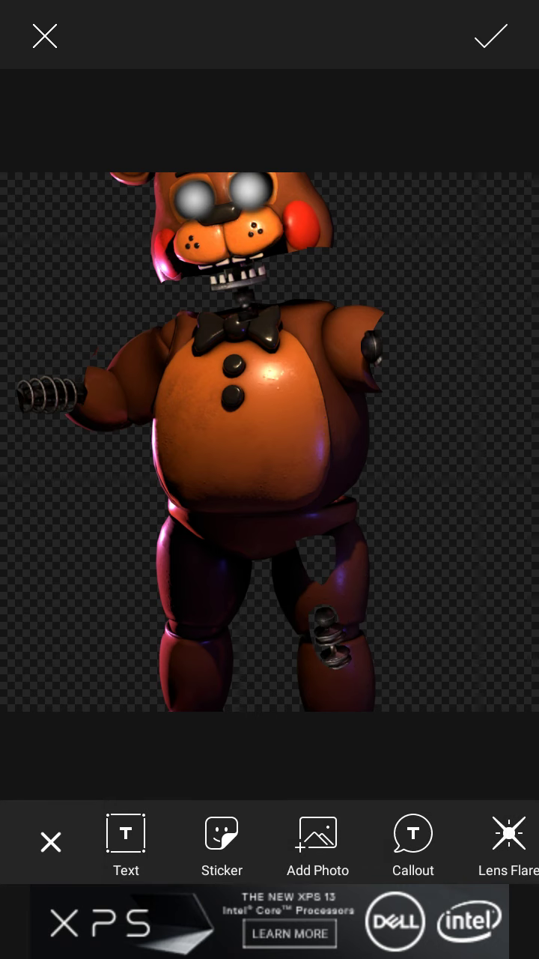
Reapply the knee piece and add the endoskeleton photo as a new layer
click(329, 637)
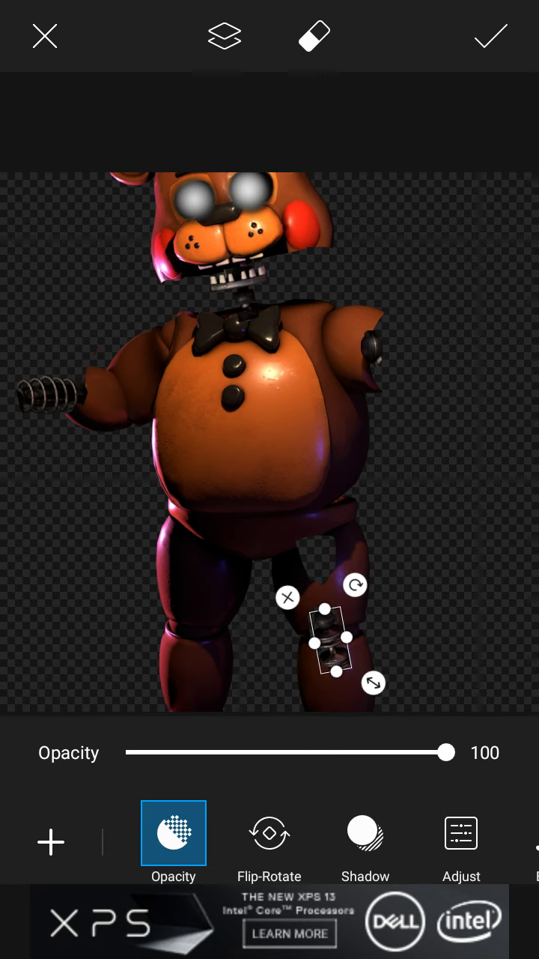
click(491, 36)
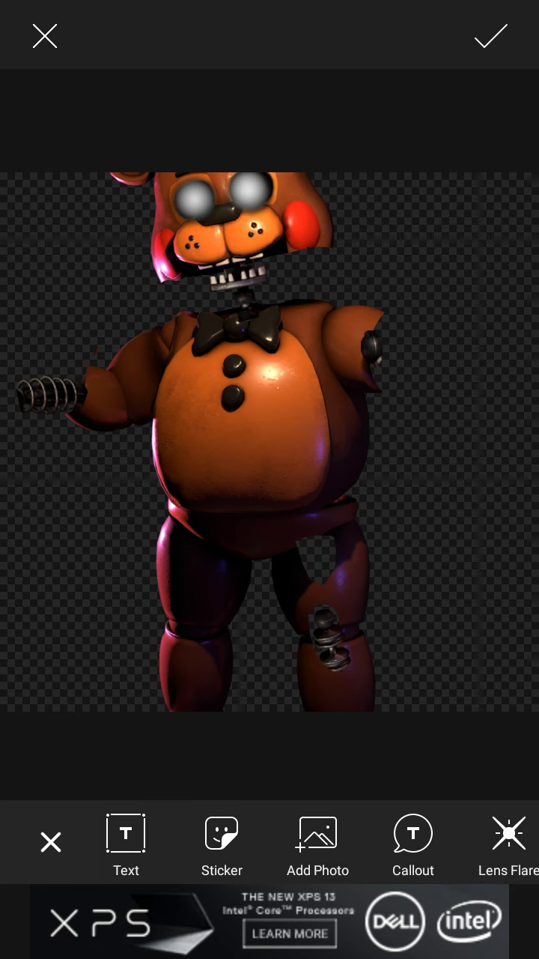
click(317, 842)
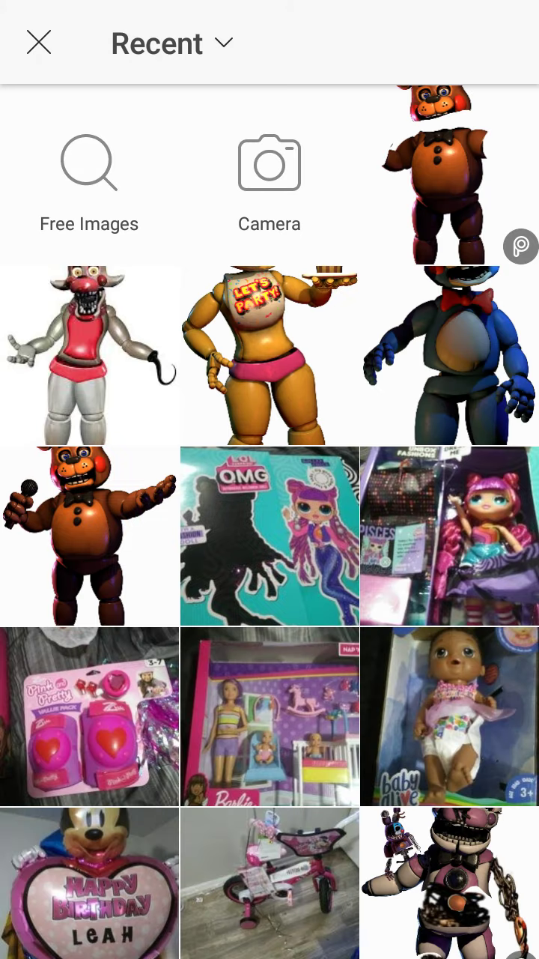
scroll(270, 525, down, 2)
scroll(270, 525, down, 5)
click(90, 877)
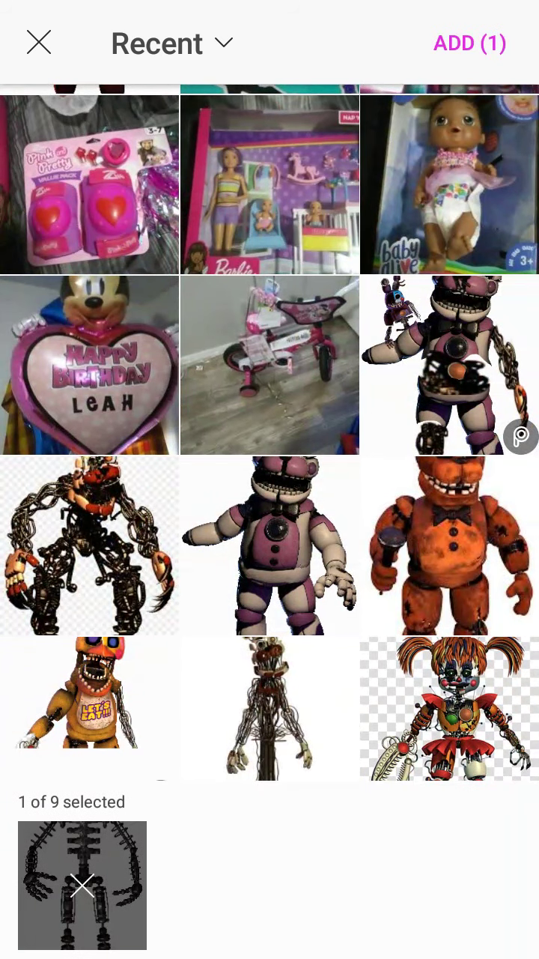
click(472, 43)
scroll(337, 843, right, 5)
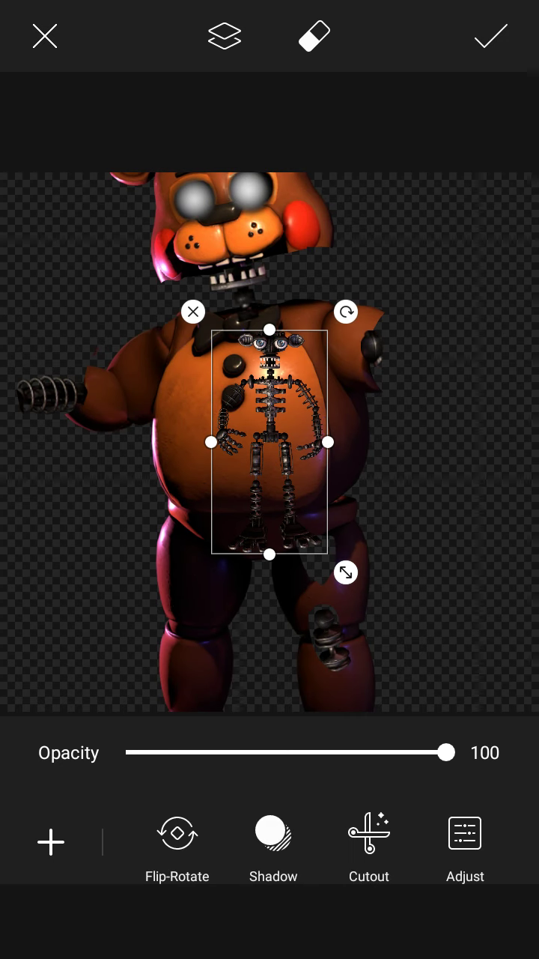
Lasso-cut a metal rod part from the endoskeleton image
click(479, 842)
click(414, 822)
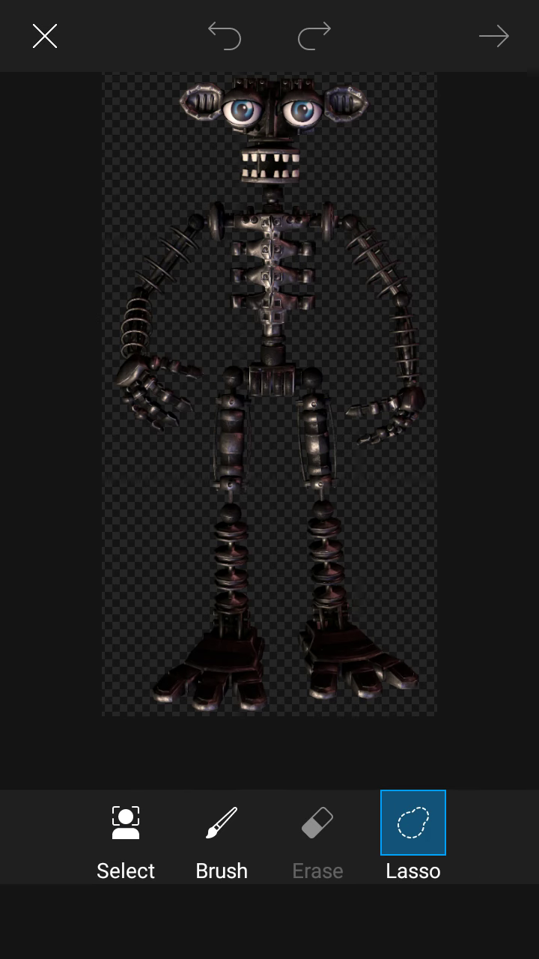
scroll(269, 337, up, 5)
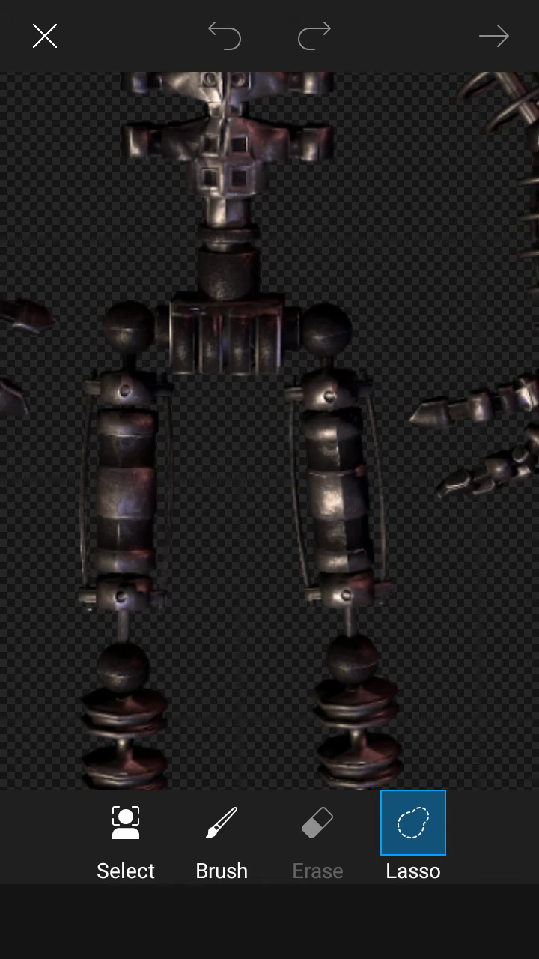
drag(378, 487, 378, 488)
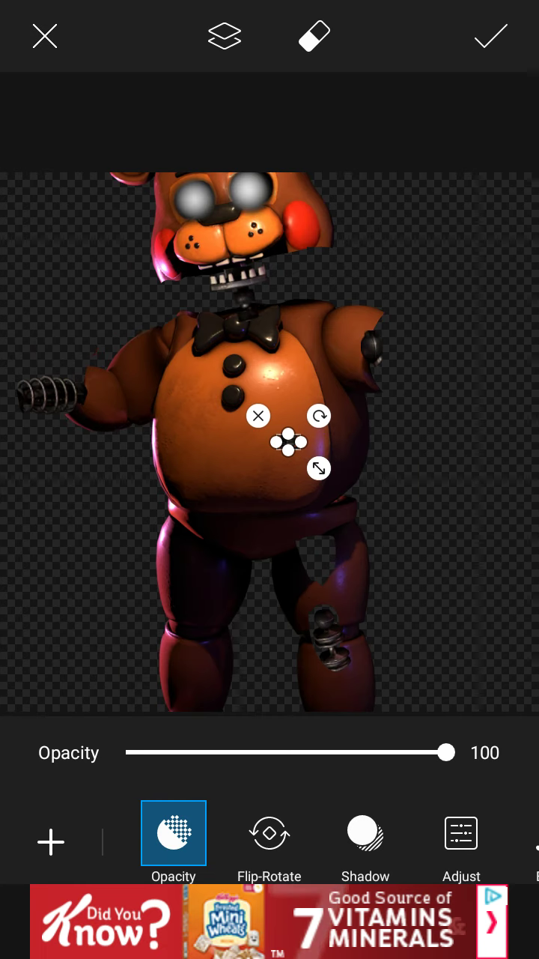
Stretch and position the rod piece to fill the thigh hole, then apply it
drag(318, 468, 322, 469)
click(289, 442)
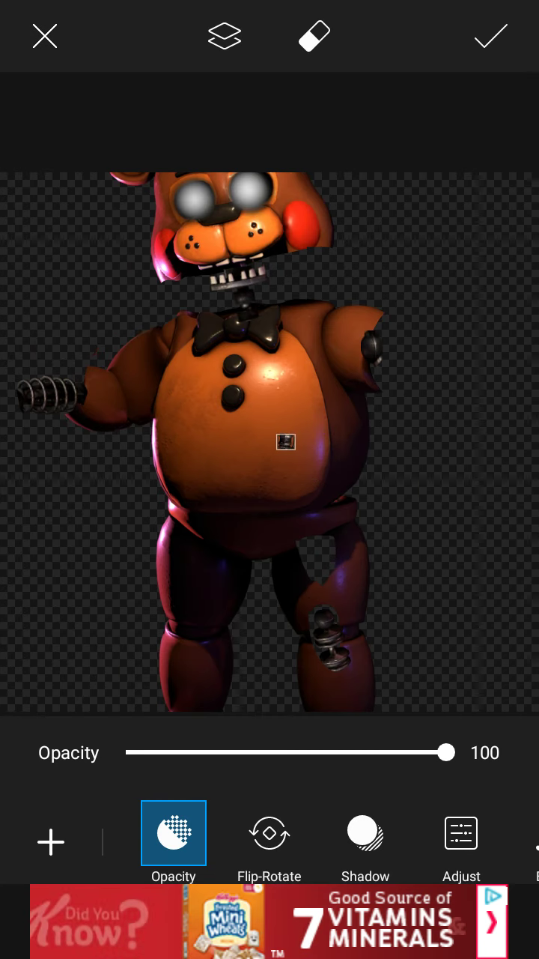
mouse_move(285, 454)
mouse_down()
mouse_move(285, 504)
mouse_move(296, 461)
mouse_move(329, 588)
mouse_up()
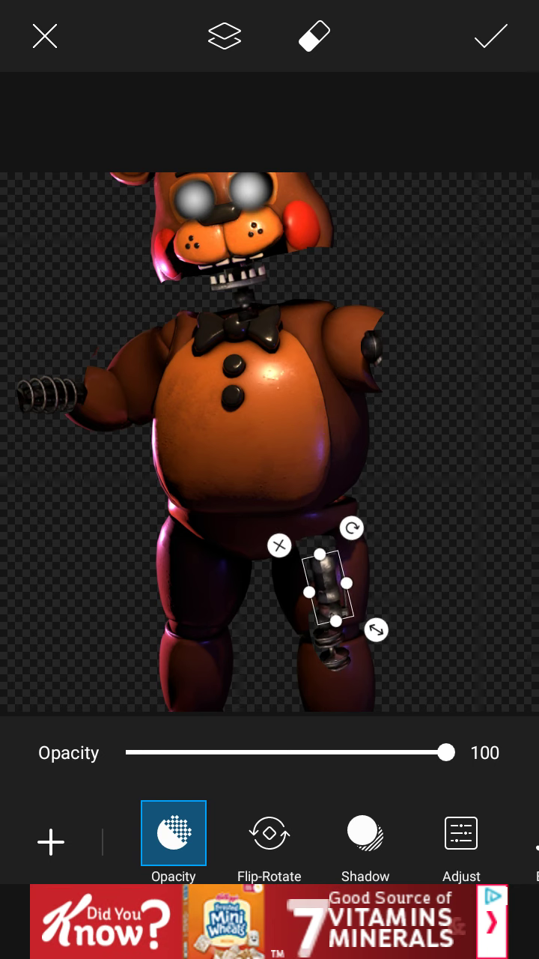
drag(352, 529, 357, 532)
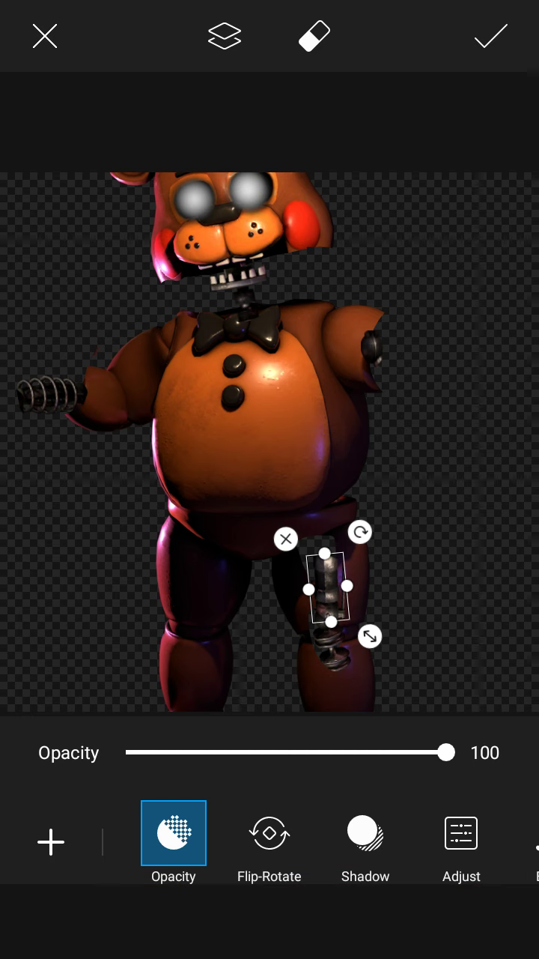
click(490, 36)
click(328, 588)
drag(328, 588, 320, 570)
drag(362, 618, 364, 643)
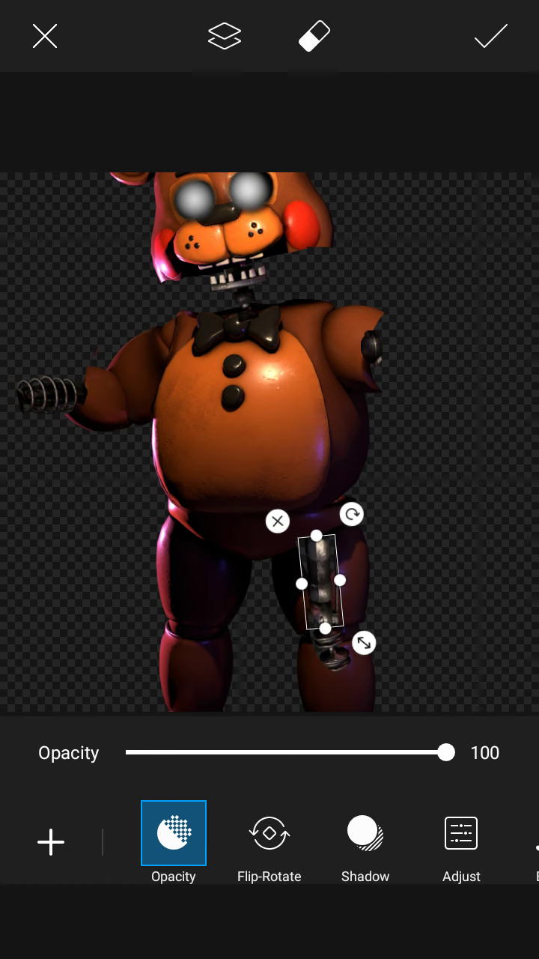
click(491, 36)
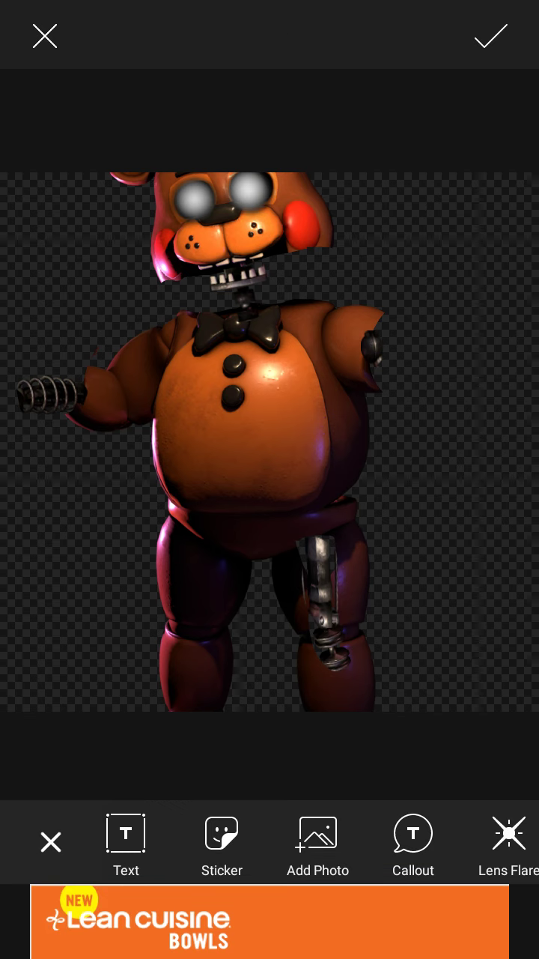
Confirm the pasted pieces, keep Freddy as a draft, and load the blue animatronic photo
click(490, 36)
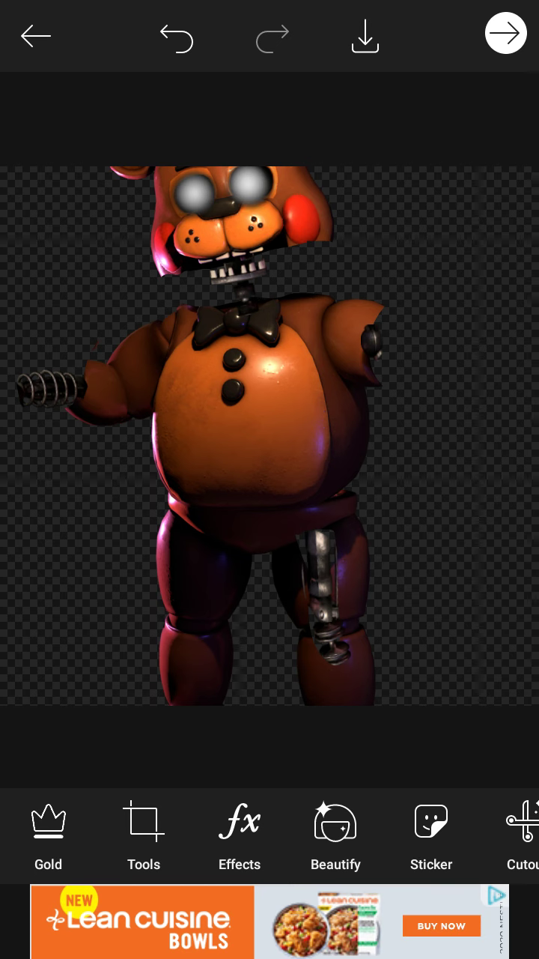
click(36, 35)
click(405, 528)
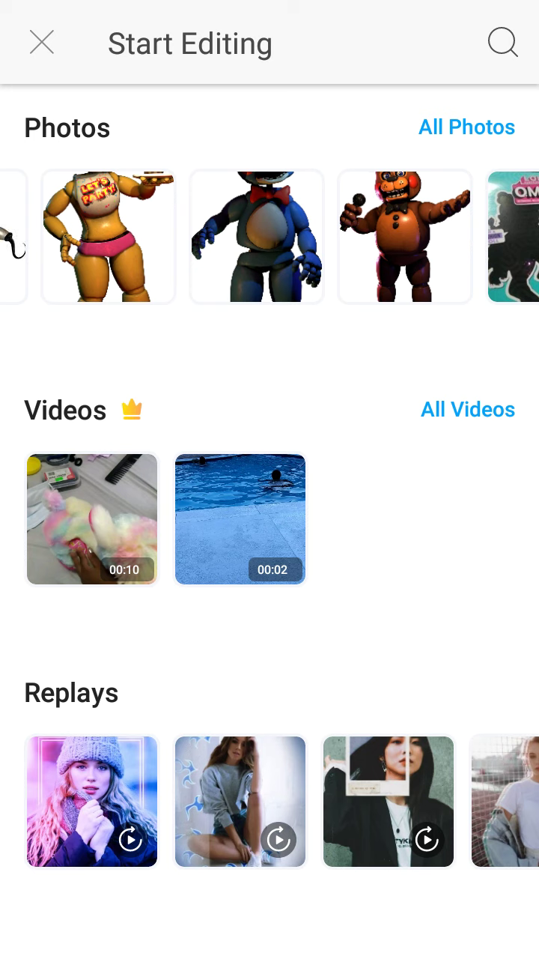
click(256, 237)
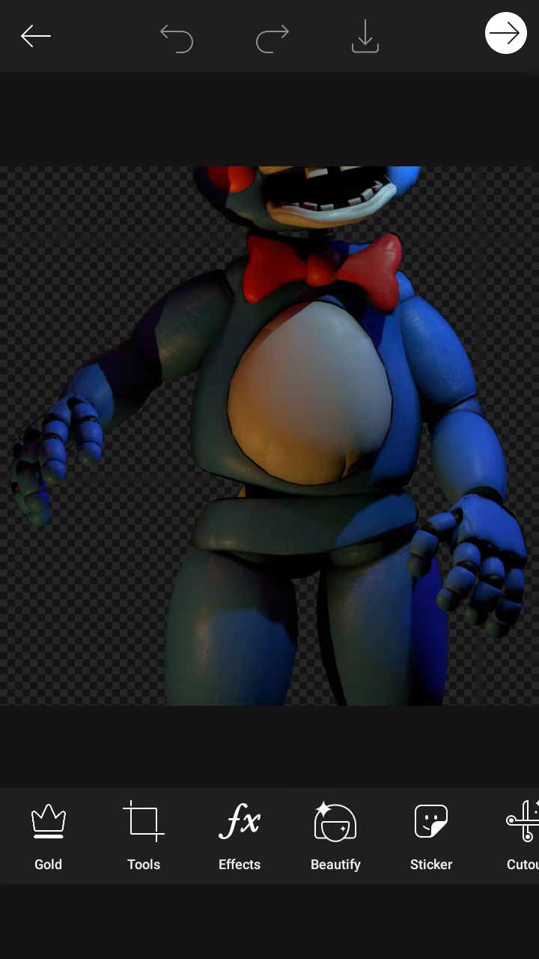
scroll(270, 831, right, 3)
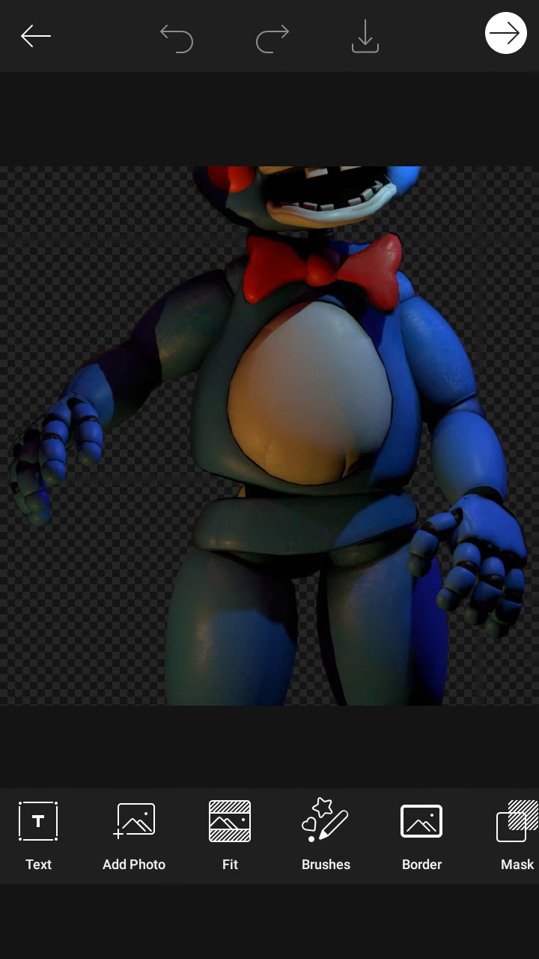
Reopen the waving blue bunny from the Photos row and pause the Spotify song
click(35, 35)
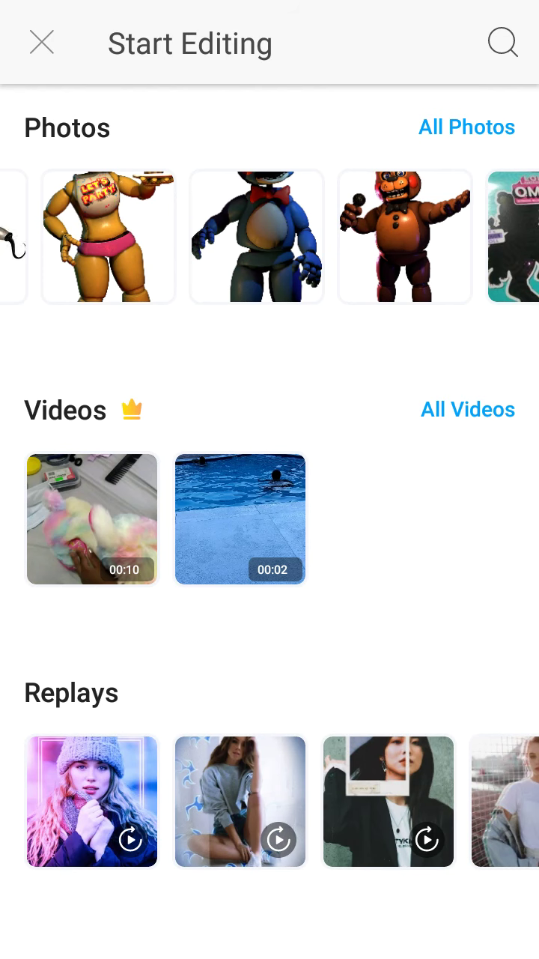
scroll(270, 237, right, 5)
scroll(270, 237, right, 5)
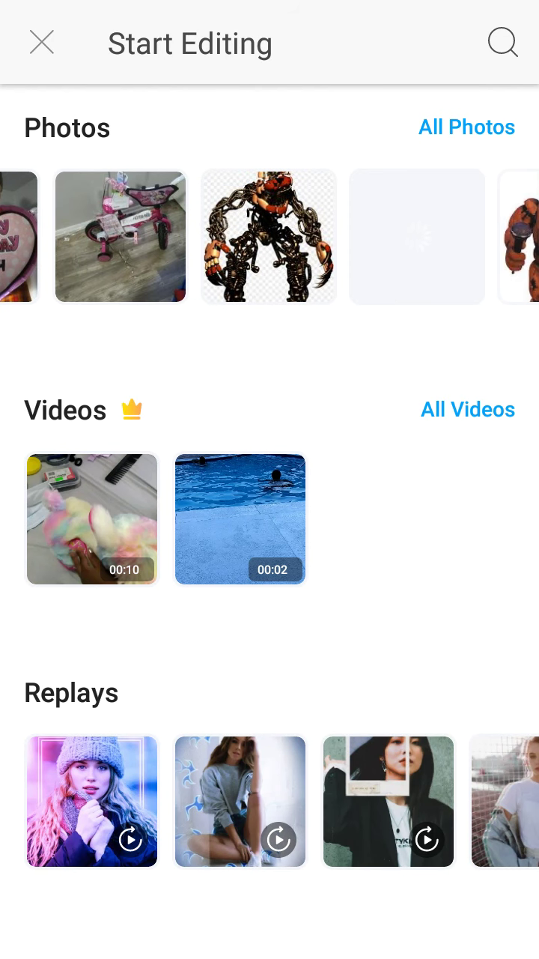
scroll(269, 236, right, 5)
scroll(270, 237, right, 5)
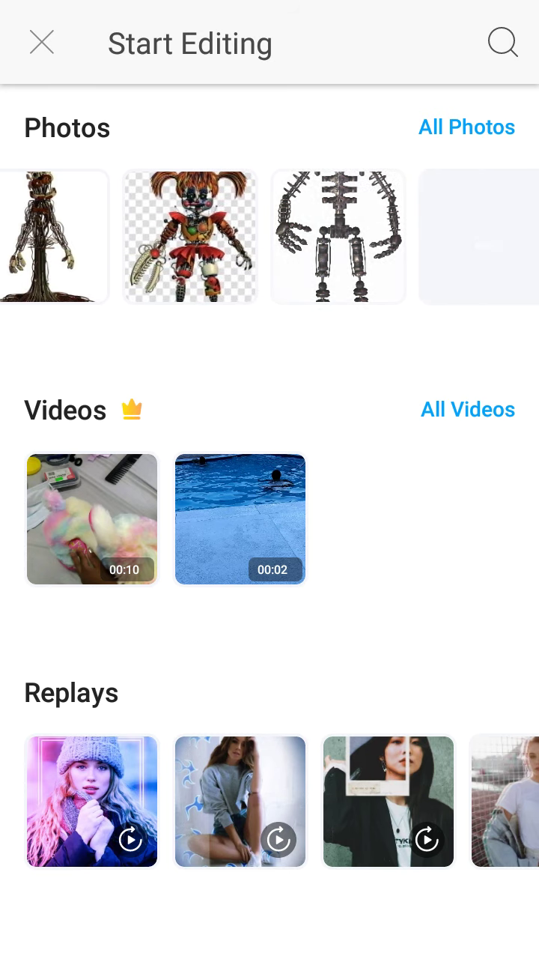
scroll(270, 236, right, 3)
scroll(270, 237, right, 3)
scroll(269, 236, right, 4)
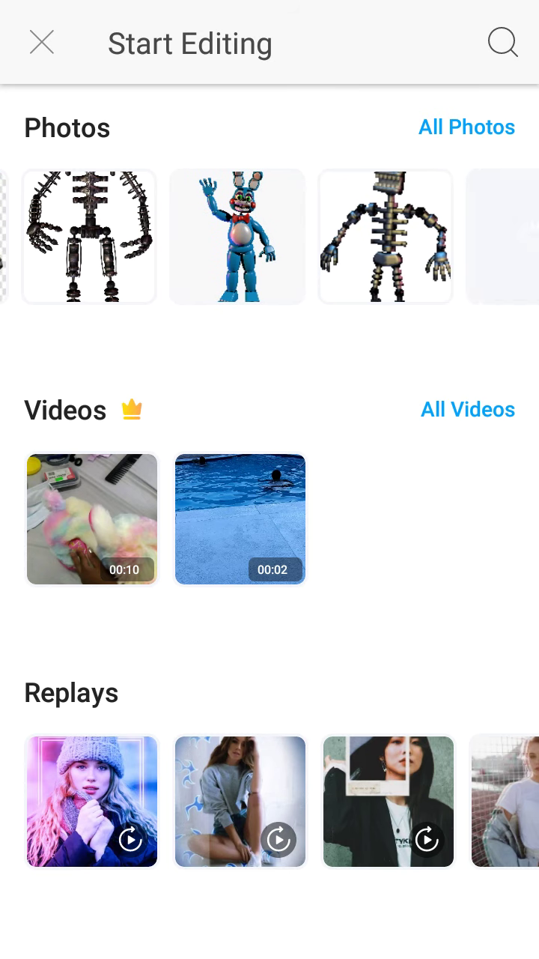
scroll(270, 237, left, 4)
scroll(269, 236, left, 3)
scroll(270, 237, left, 4)
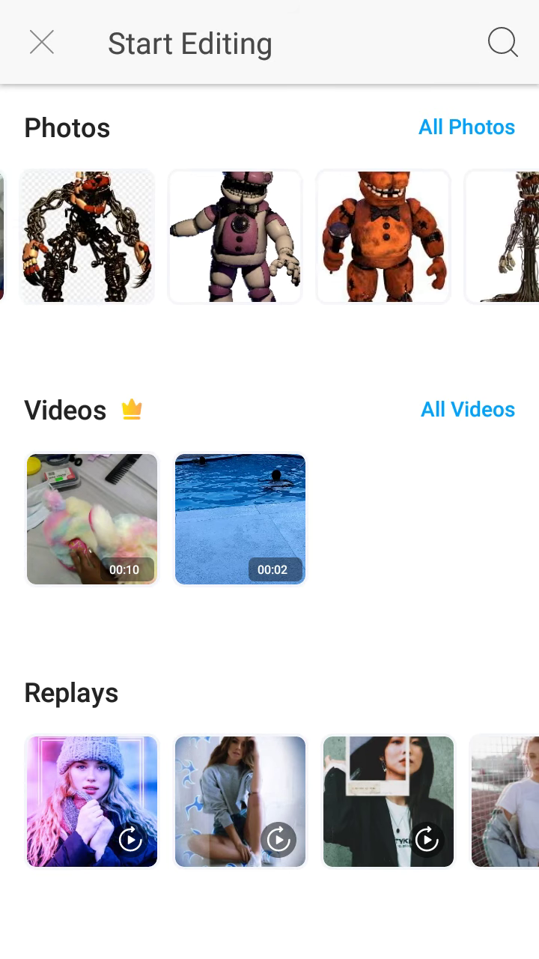
scroll(270, 237, left, 4)
scroll(269, 236, left, 4)
scroll(269, 237, left, 3)
scroll(270, 237, right, 4)
scroll(270, 237, right, 4)
scroll(269, 237, right, 3)
scroll(269, 237, right, 2)
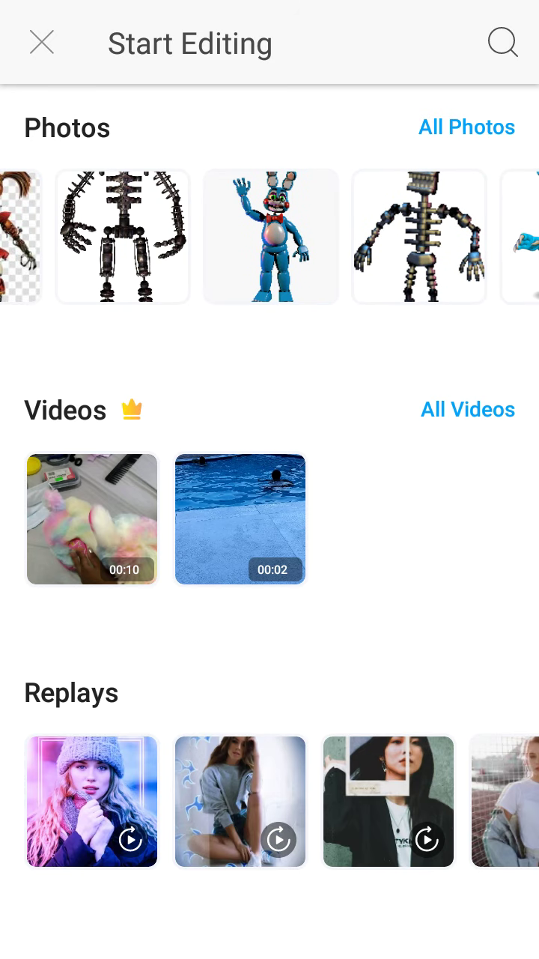
click(270, 236)
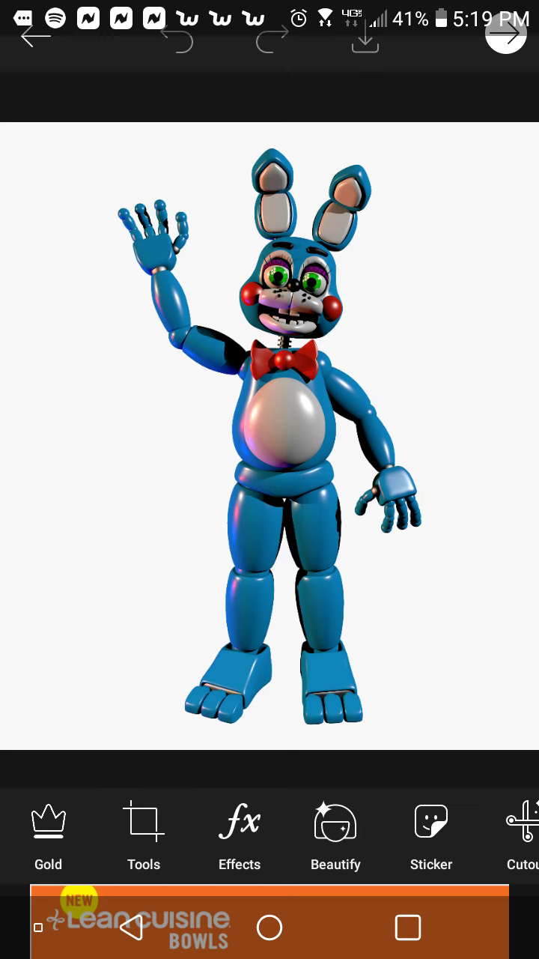
drag(270, 7, 269, 524)
click(198, 374)
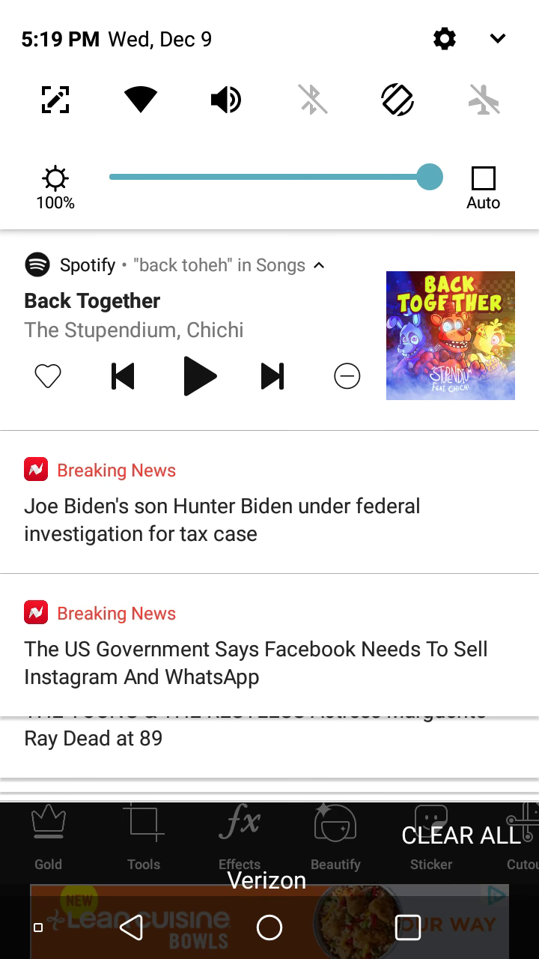
scroll(270, 525, down, 4)
scroll(269, 524, down, 3)
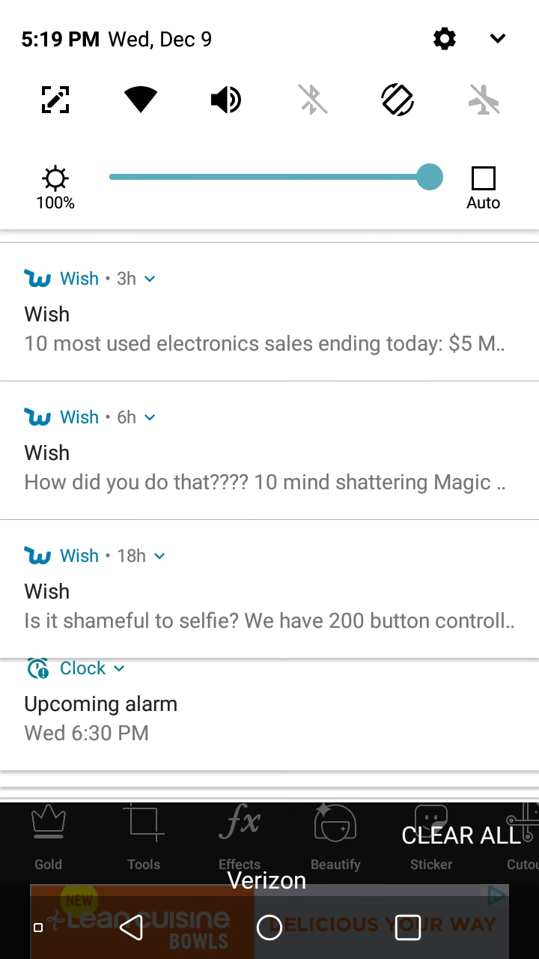